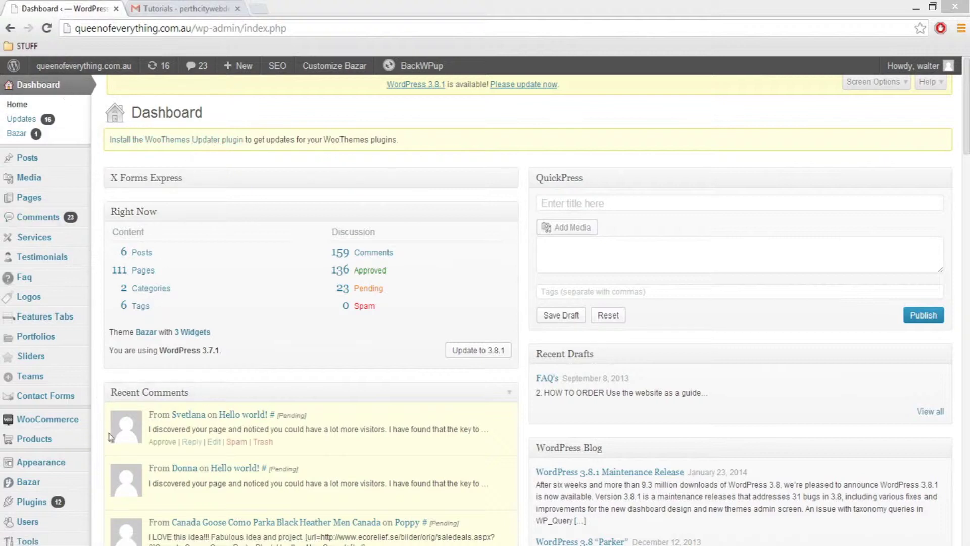
Open the Bazar theme options and locate the Logo URL setting under the general settings
mouse_move(21, 484)
mouse_move(35, 146)
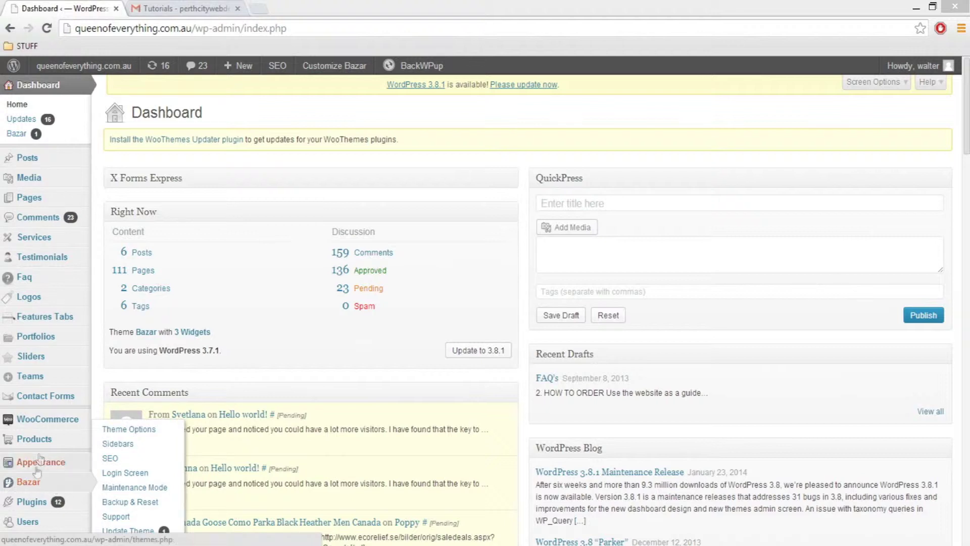
left_click(28, 483)
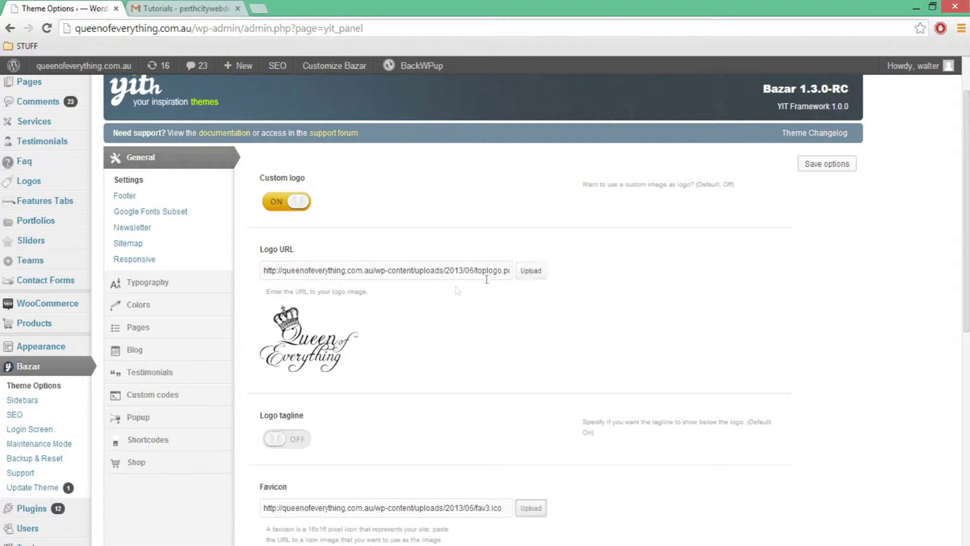
scroll(422, 318, "up", 2)
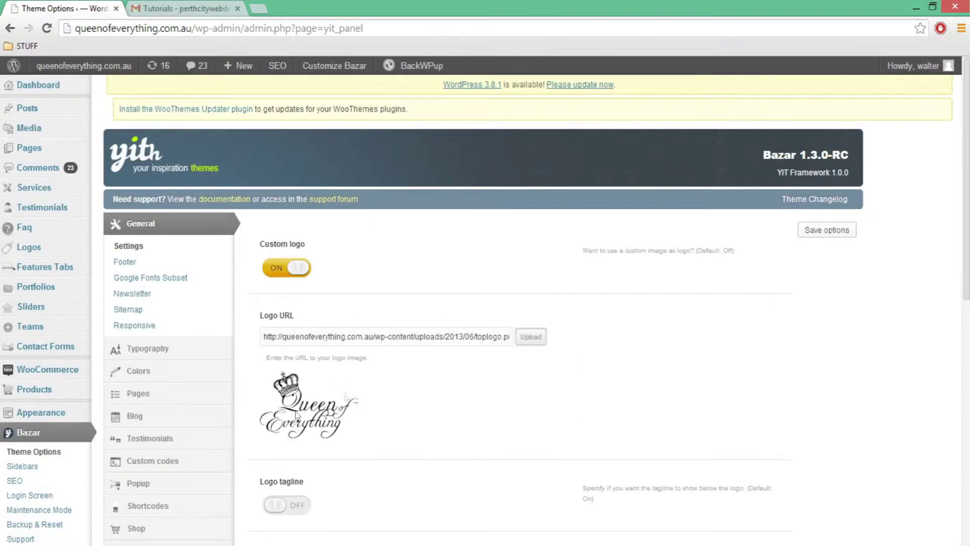
scroll(297, 415, "down", 2)
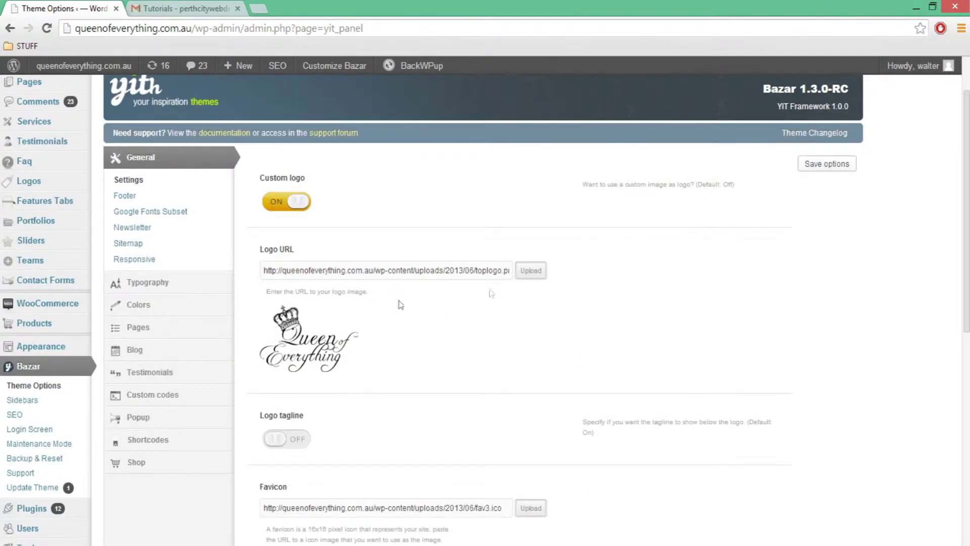
left_click_drag(458, 270, 486, 269)
left_click(317, 270)
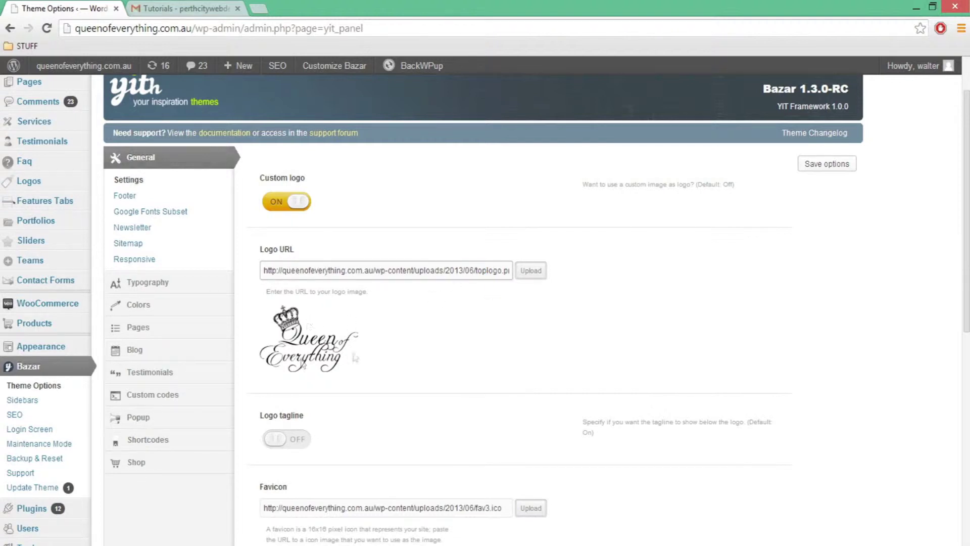
Upload logo.jpg from the desktop through the Logo URL uploader
left_click(530, 271)
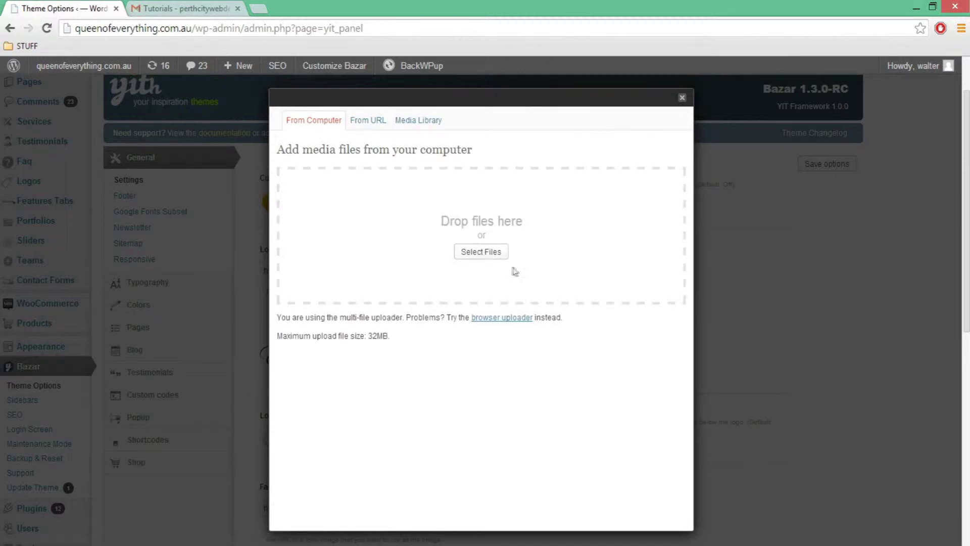
left_click(933, 7)
left_click_drag(613, 72, 621, 50)
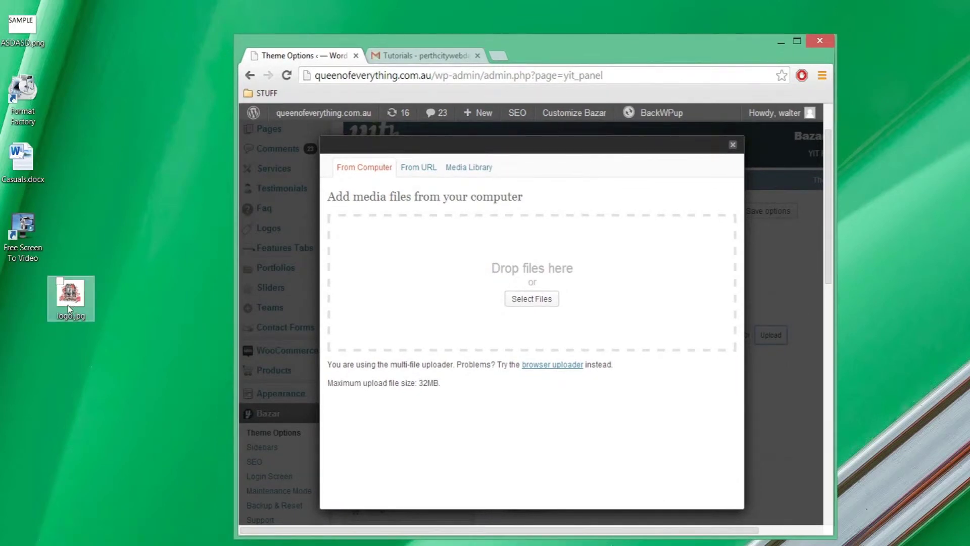
left_click_drag(68, 306, 542, 283)
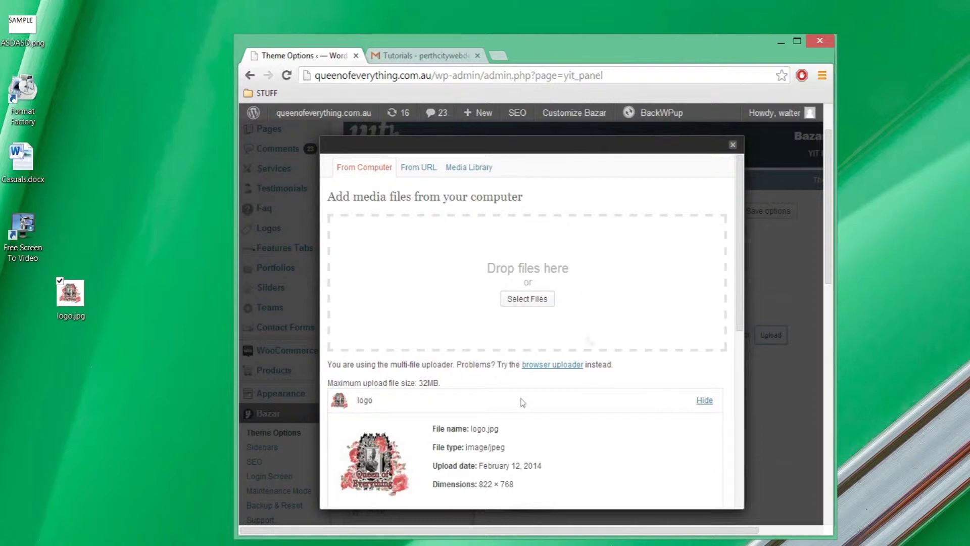
double_click(614, 50)
Examine the uploaded logo's file details, link URL, alignment and size options
scroll(357, 455, "down", 10)
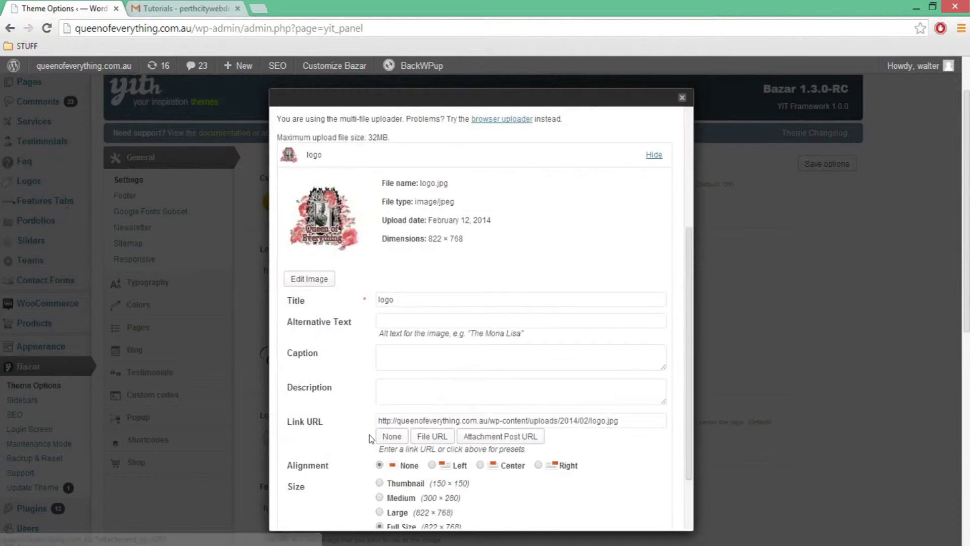
scroll(369, 433, "up", 10)
scroll(480, 354, "down", 10)
scroll(591, 245, "up", 10)
scroll(672, 172, "down", 5)
scroll(682, 184, "up", 5)
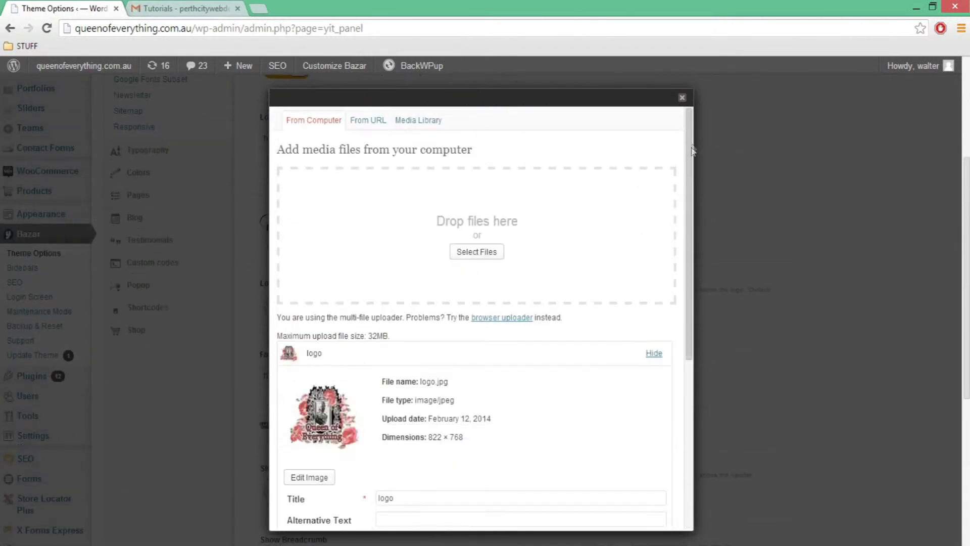
left_click_drag(690, 175, 684, 319)
scroll(680, 303, "up", 10)
scroll(672, 253, "down", 10)
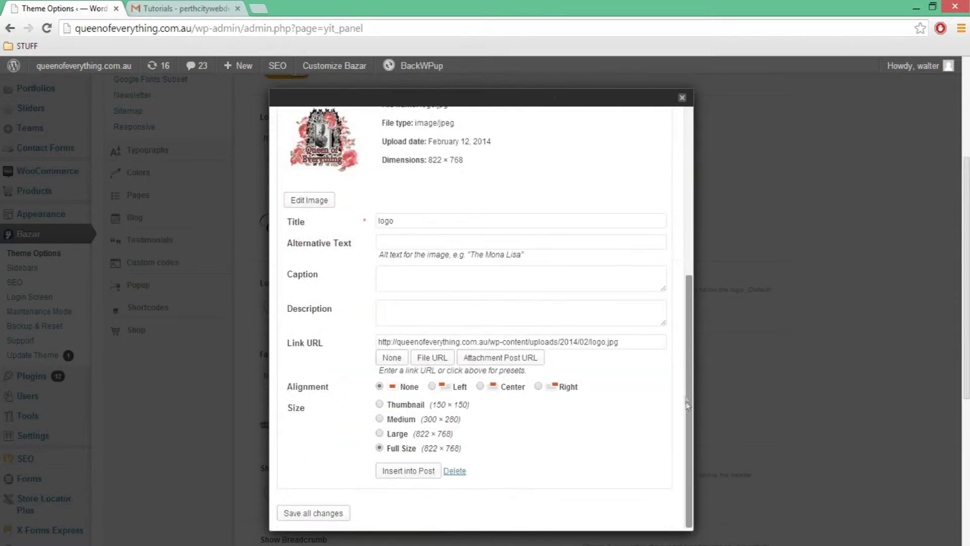
scroll(832, 207, "up", 5)
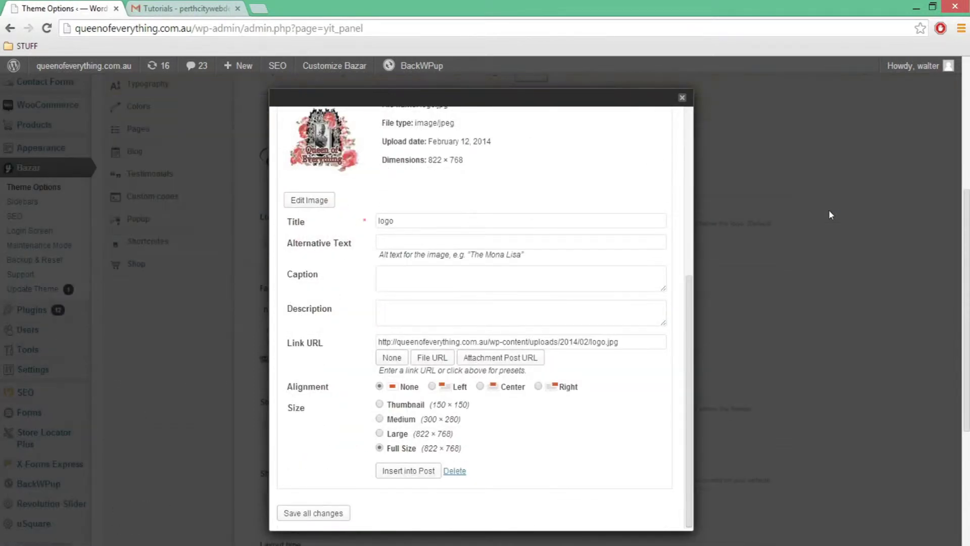
scroll(826, 215, "down", 2)
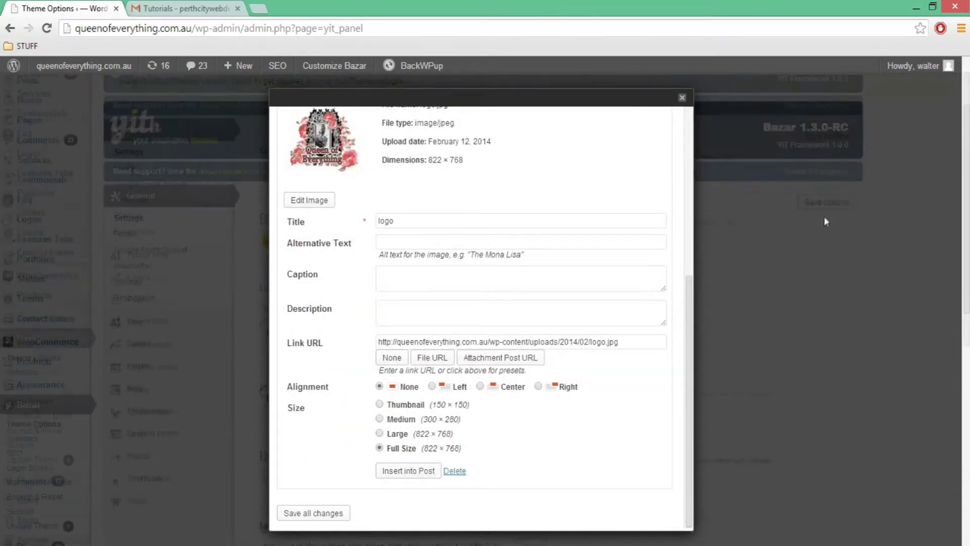
scroll(530, 222, "up", 5)
scroll(524, 211, "down", 10)
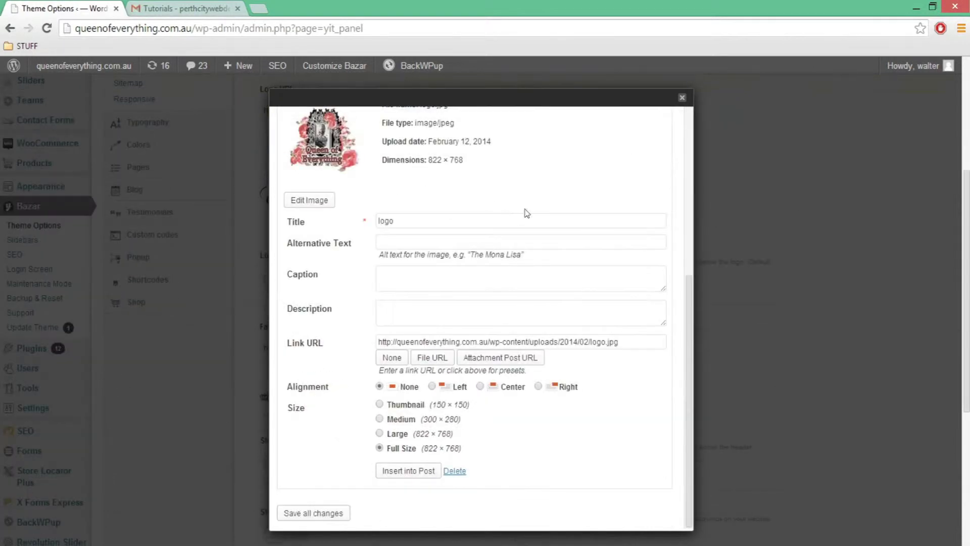
scroll(506, 217, "up", 5)
scroll(336, 199, "down", 10)
scroll(345, 208, "up", 5)
scroll(344, 206, "down", 5)
scroll(342, 206, "up", 5)
scroll(396, 196, "down", 4)
scroll(642, 188, "up", 3)
left_click_drag(683, 191, 672, 457)
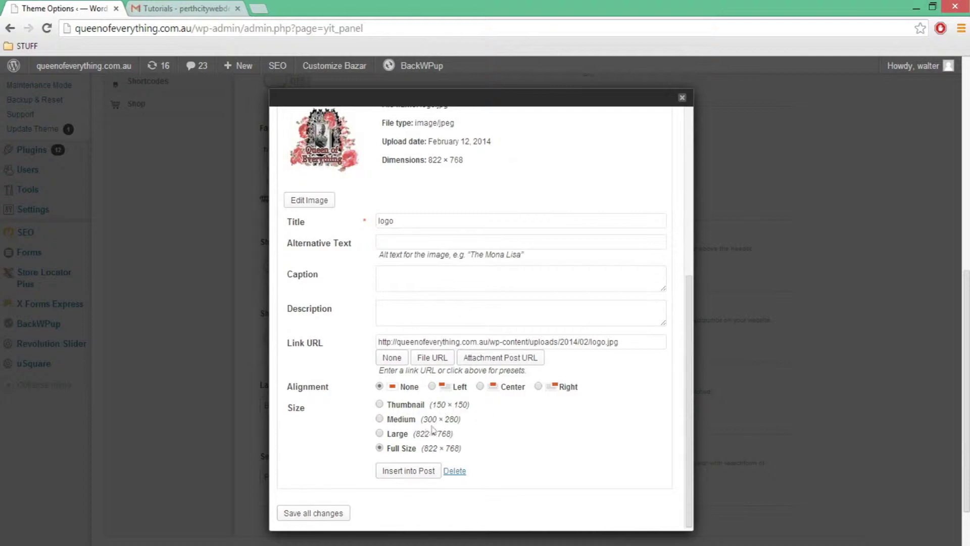
Choose Full Size for the uploaded logo and save all changes to the image
left_click(402, 434)
left_click(402, 405)
left_click(402, 448)
left_click(401, 434)
left_click(403, 406)
left_click(402, 448)
left_click(402, 407)
left_click(396, 450)
left_click(316, 513)
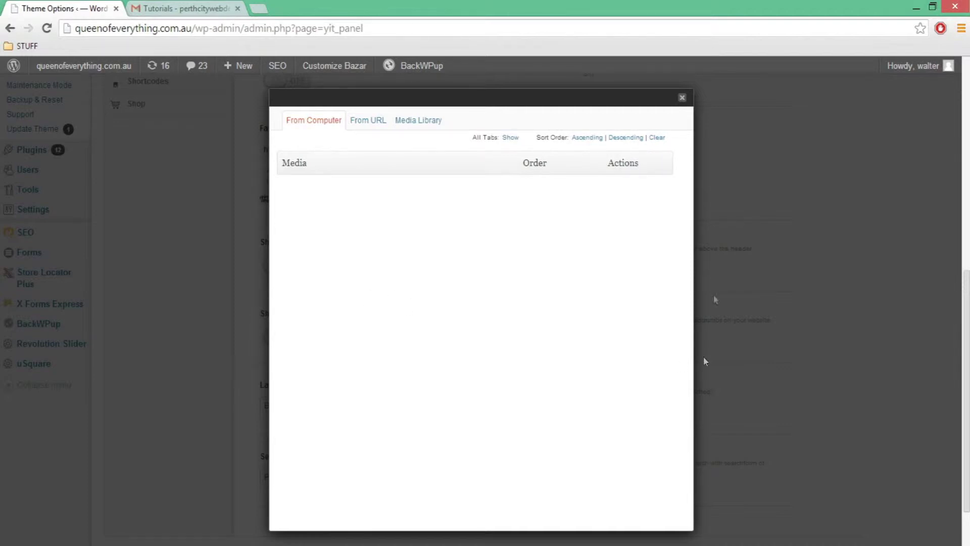
Close the uploader, check the file path in the Logo URL and save the theme options
left_click(683, 98)
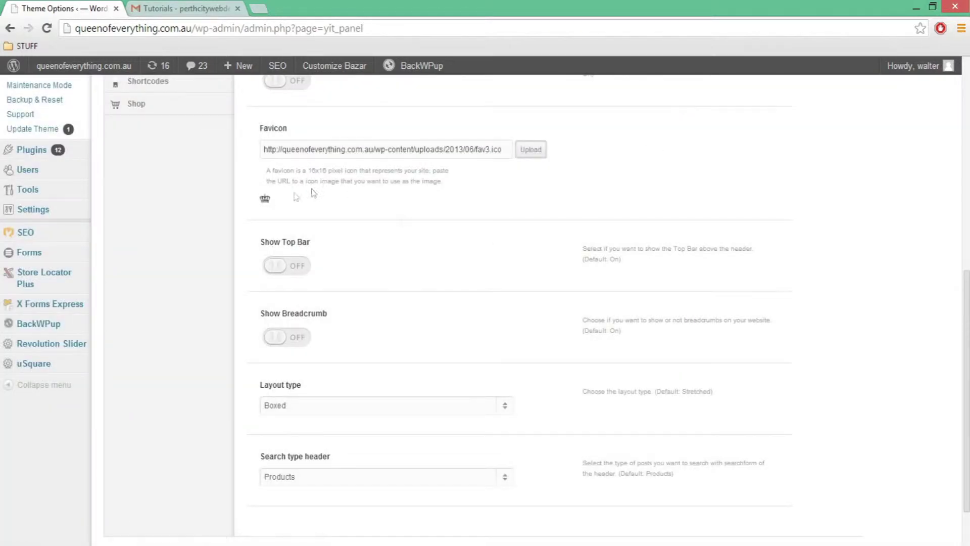
scroll(264, 199, "up", 7)
scroll(214, 273, "down", 3)
mouse_move(214, 272)
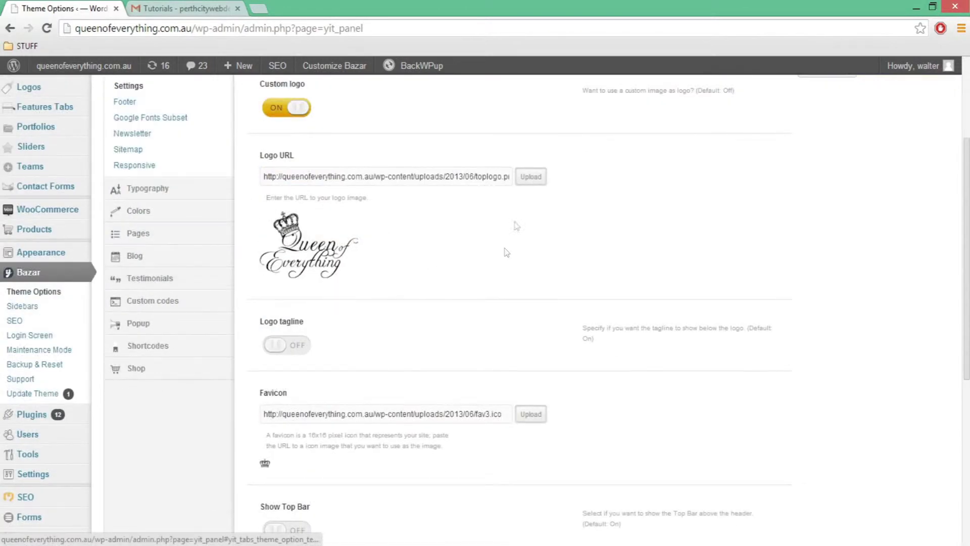
scroll(505, 237, "up", 1)
left_click_drag(462, 243, 590, 240)
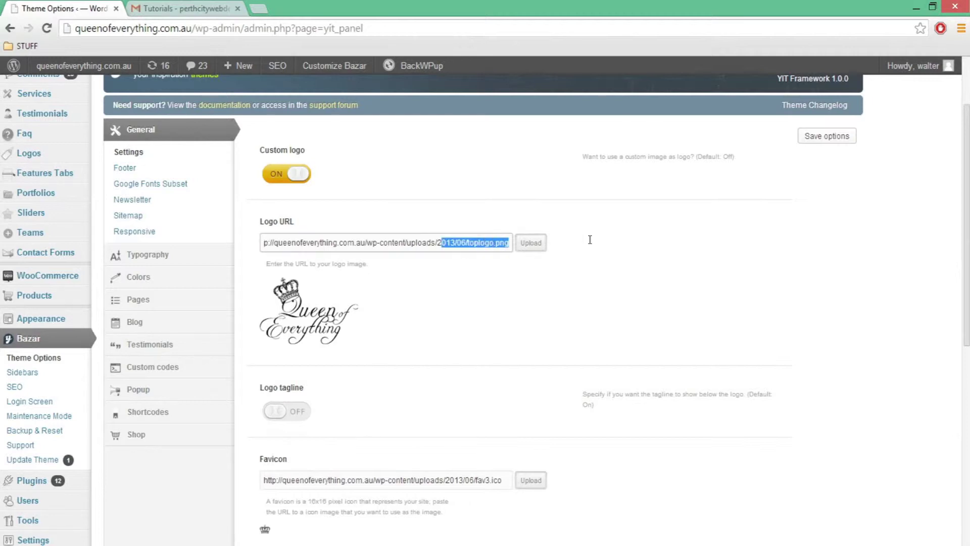
left_click(359, 245)
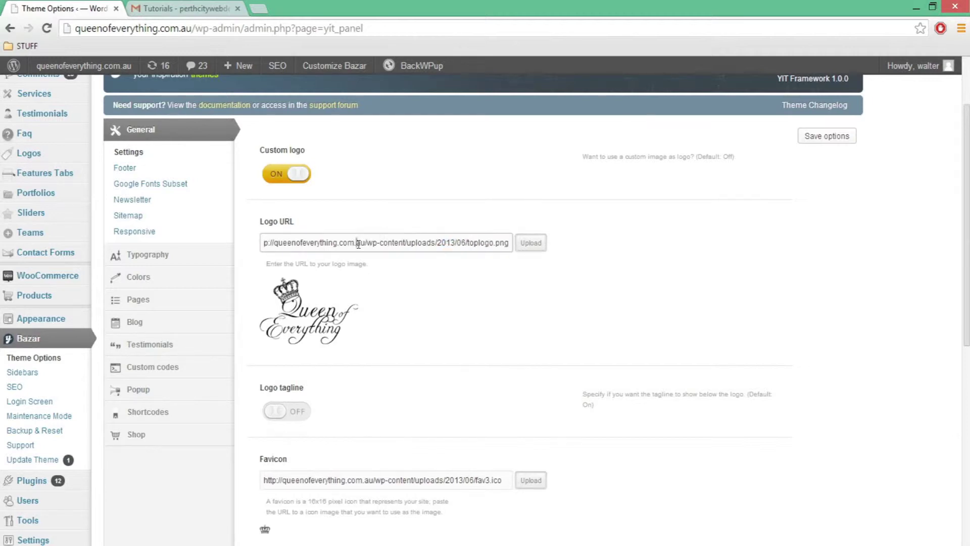
left_click(816, 142)
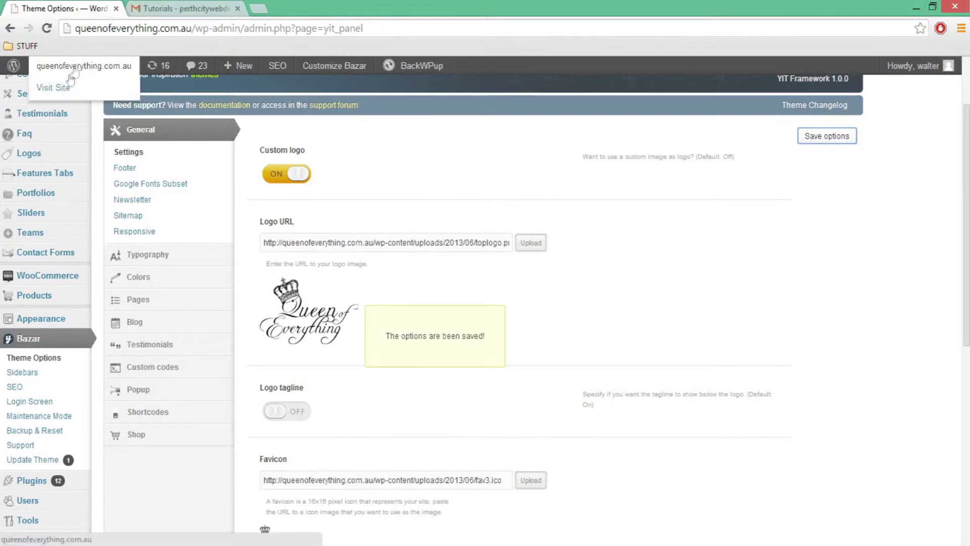
Open the live site in a new browser tab and close the Tutorials mail tab, returning to the theme options
right_click(65, 87)
left_click(101, 93)
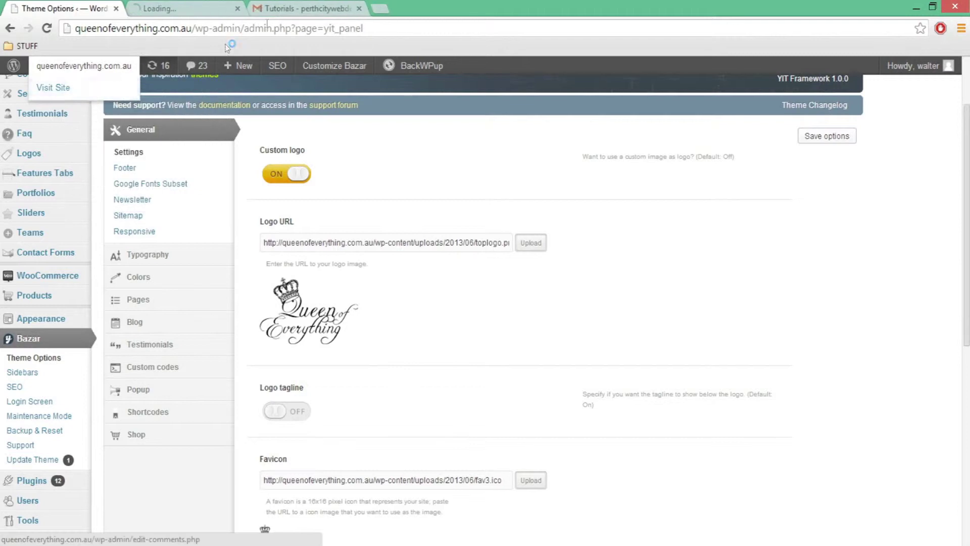
left_click(360, 8)
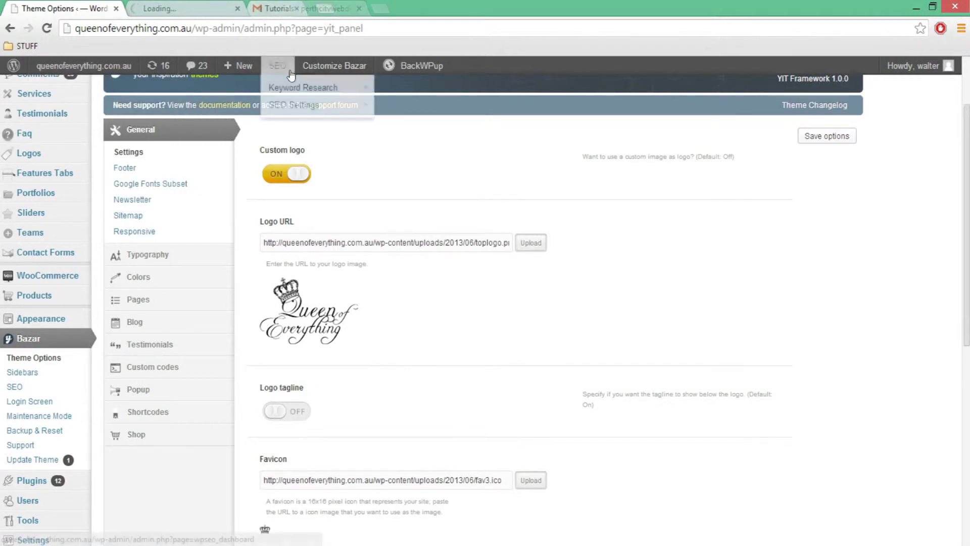
left_click(176, 5)
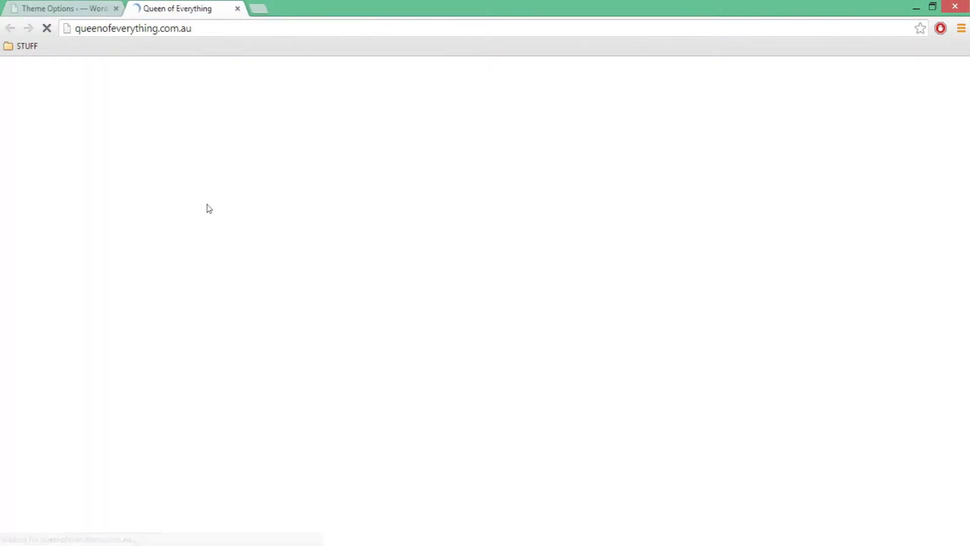
left_click(86, 8)
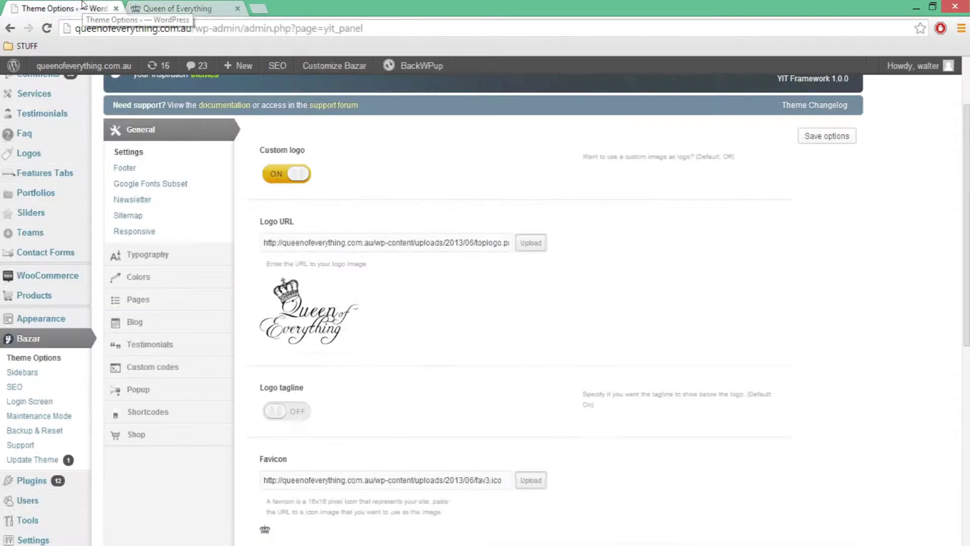
left_click(530, 243)
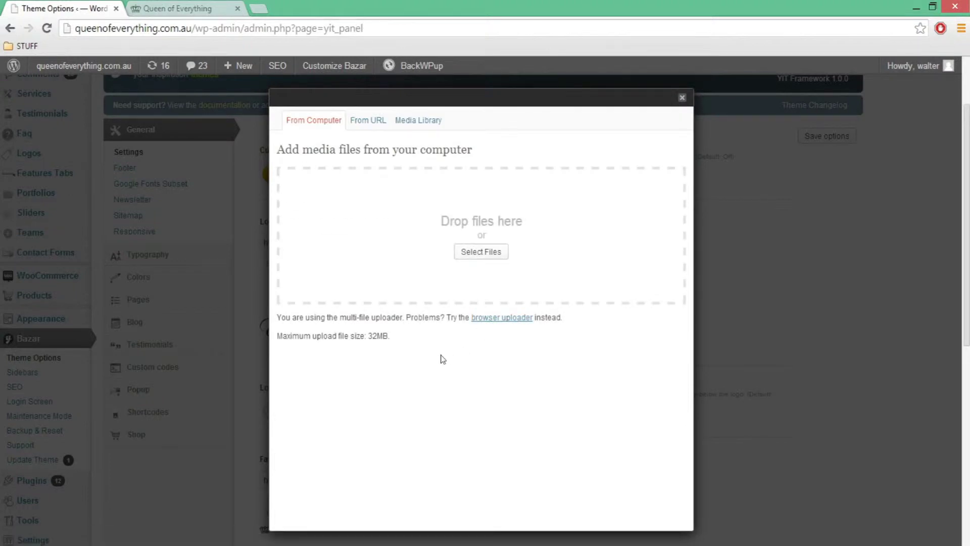
left_click(379, 124)
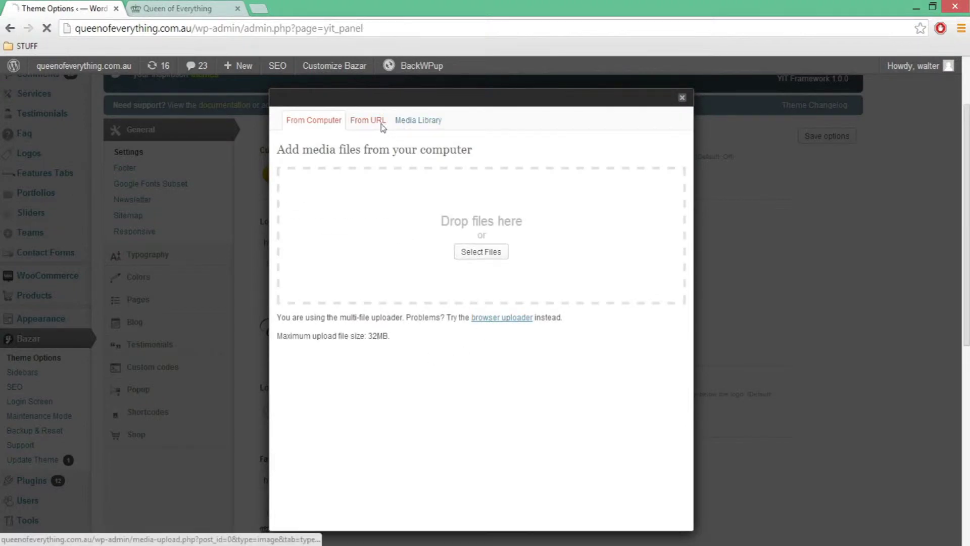
left_click(317, 124)
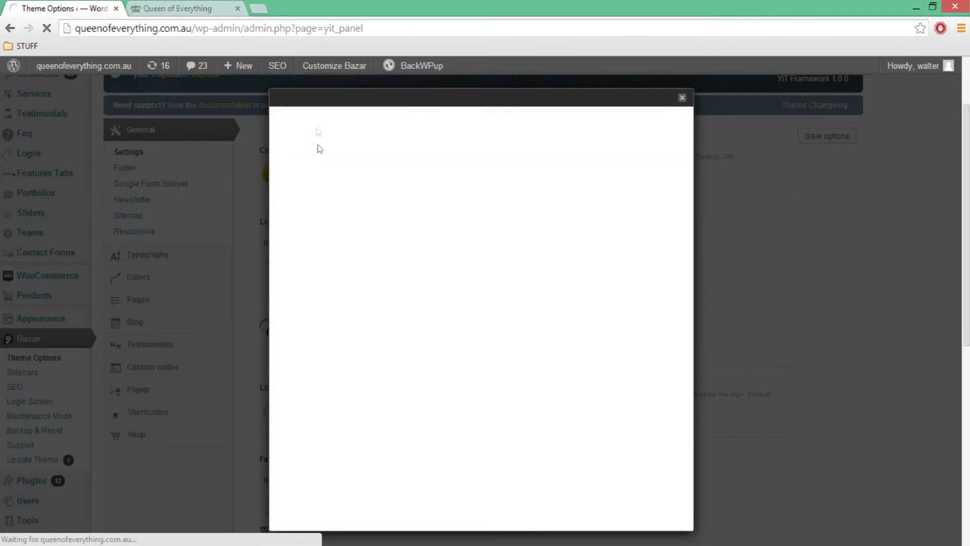
scroll(397, 334, "down", 3)
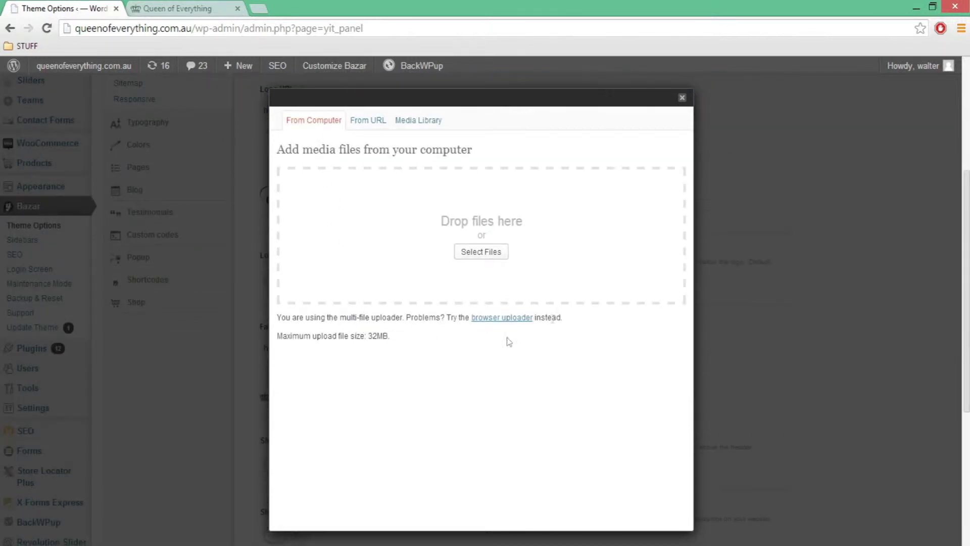
left_click(682, 98)
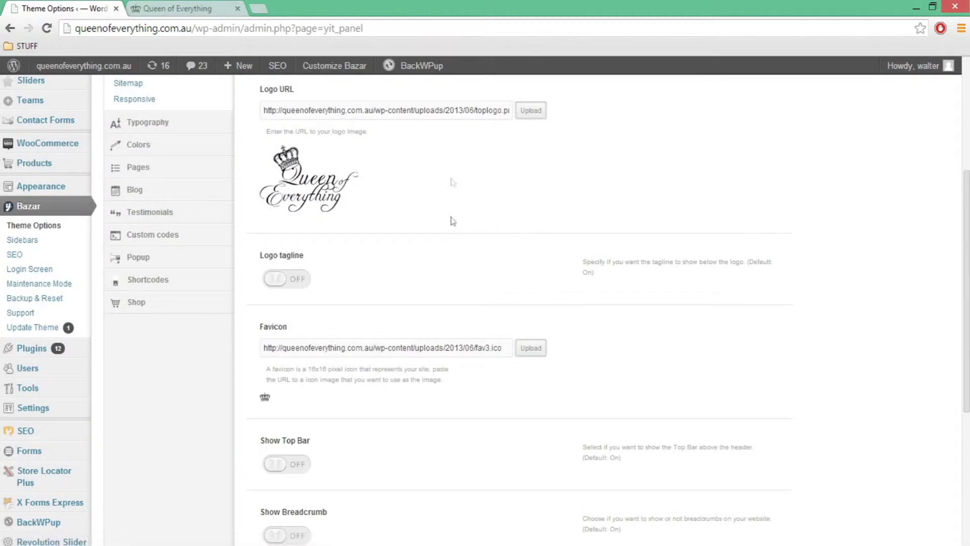
scroll(453, 184, "up", 3)
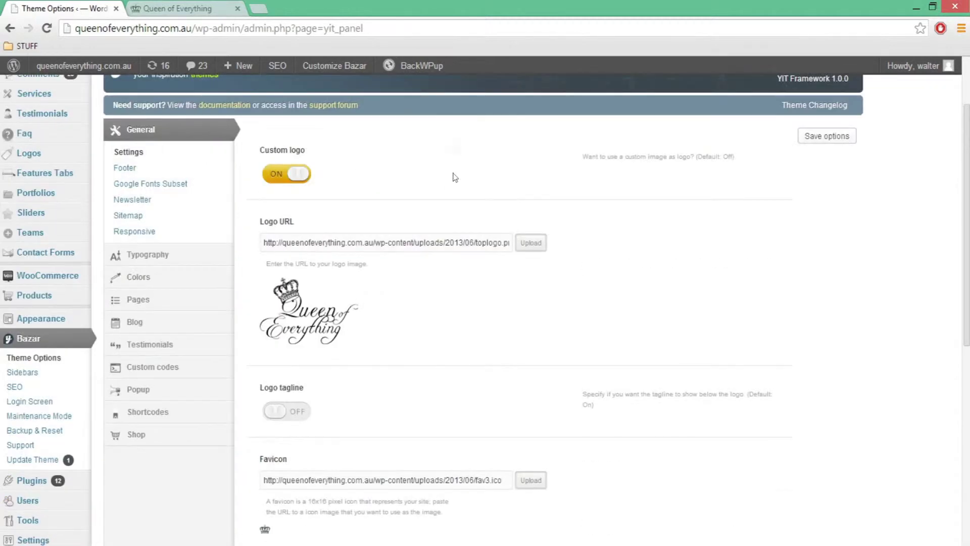
Change the year and month folders in the Logo URL to 2014/02
left_click_drag(445, 242, 490, 247)
left_click(459, 245)
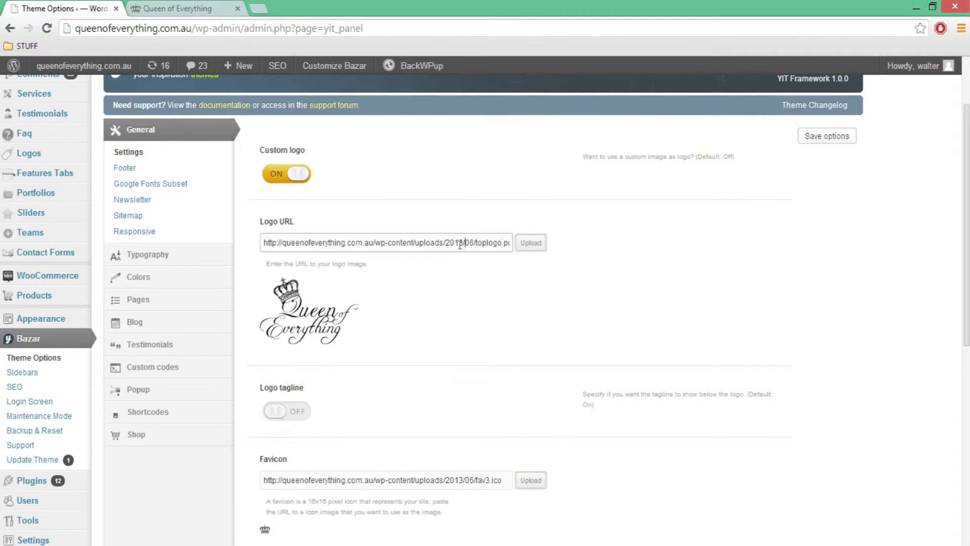
key("BackSpace")
type("4")
key("BackSpace")
type("2")
Change the file name at the end of the Logo URL to logo.jpg and save the theme options
key("Delete")
key("Delete")
key("Delete")
key("Delete")
key("Delete")
key("Delete")
double_click(401, 10)
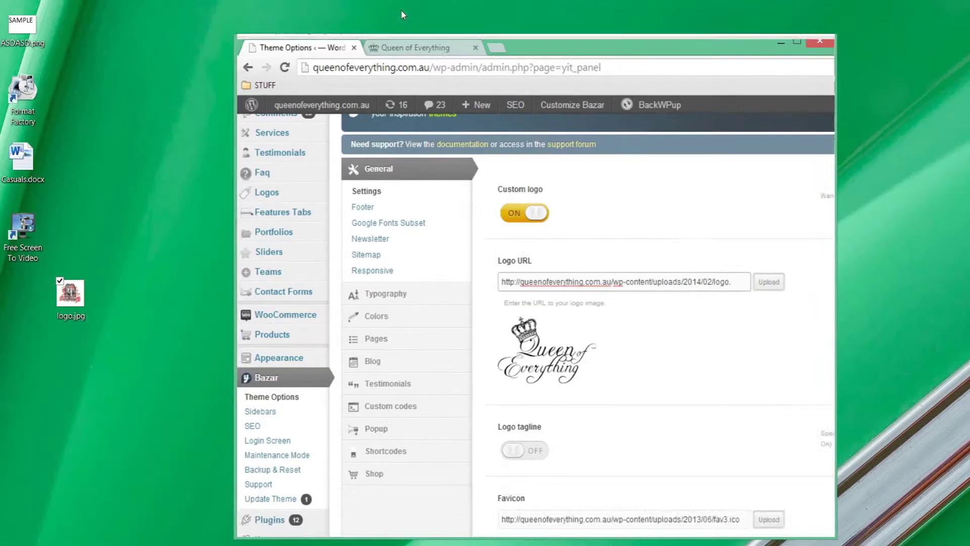
double_click(564, 59)
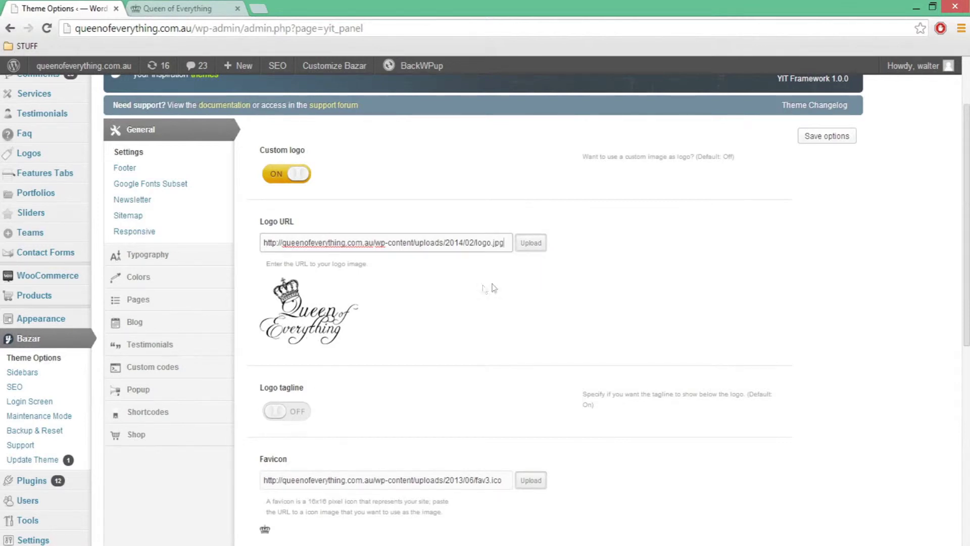
left_click(816, 137)
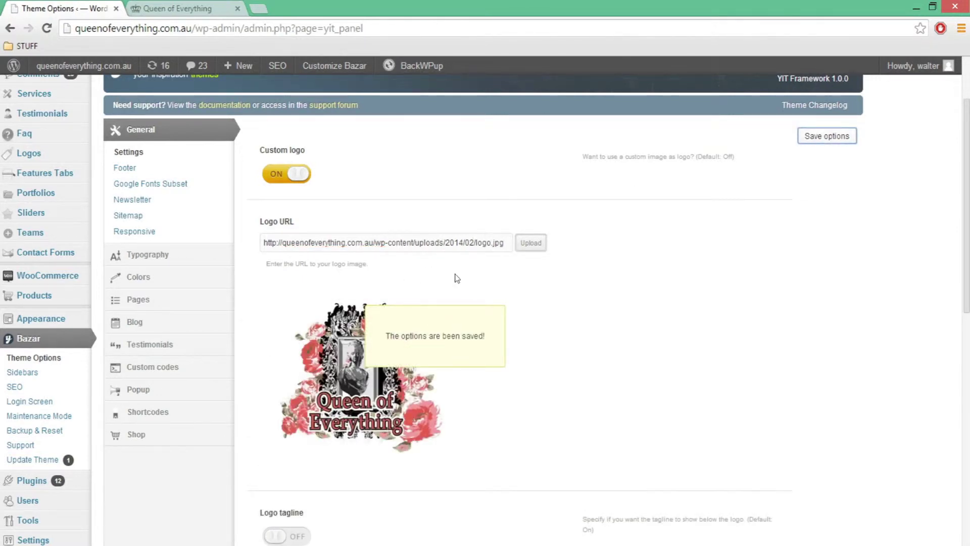
Open the uploader for the Logo URL and restore the browser to a smaller window so the desktop files are reachable
left_click_drag(507, 241, 239, 252)
left_click(511, 246)
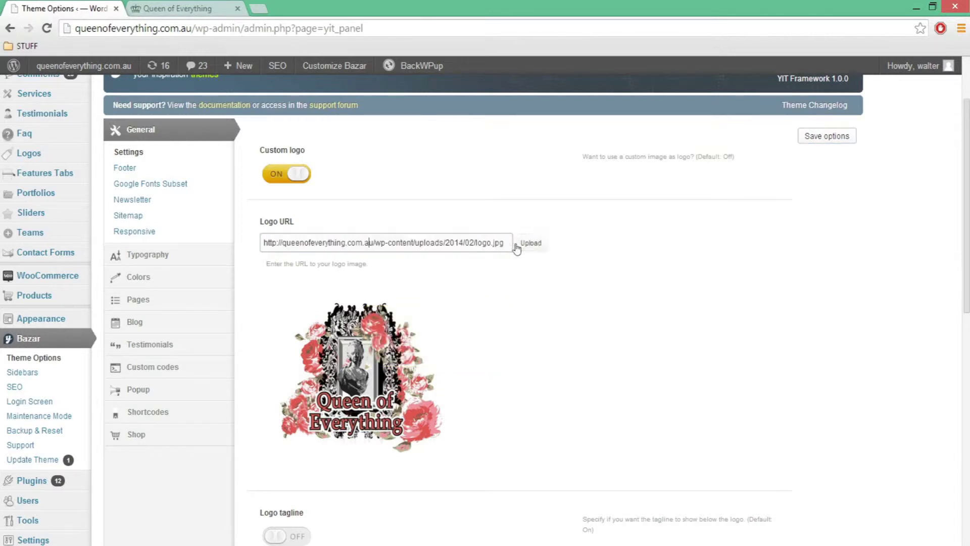
left_click(531, 243)
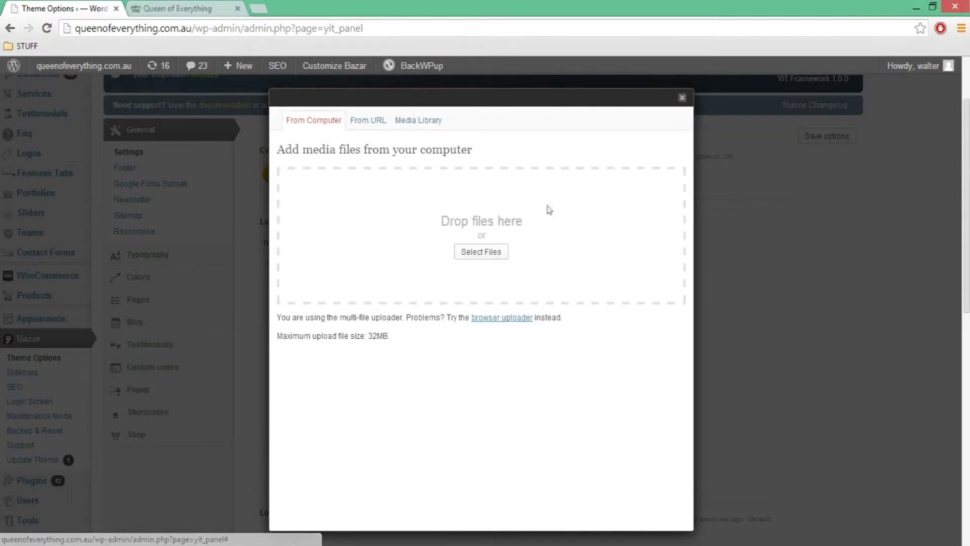
double_click(632, 10)
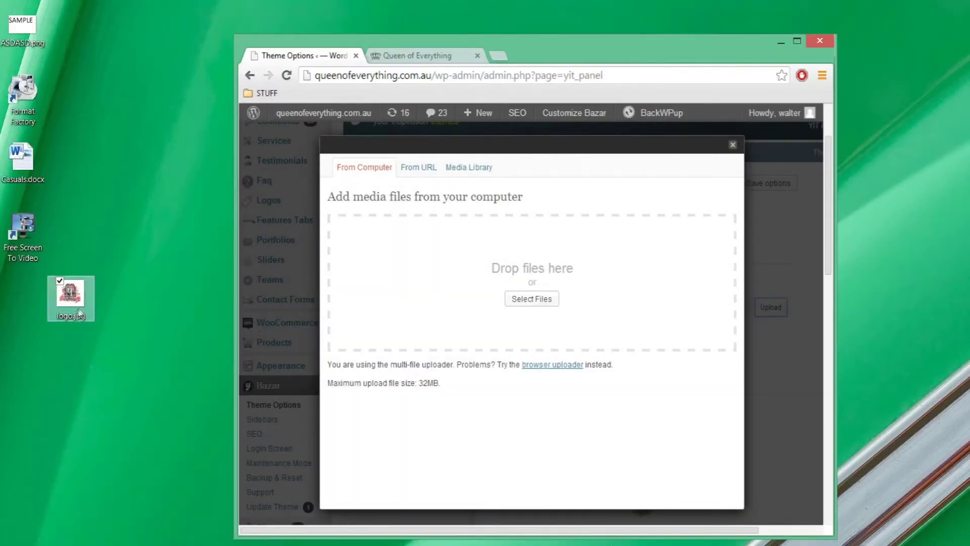
Rename the desktop file logo.jpg to logo2.jpg, upload it from the desktop and maximize the browser again
left_click(69, 323)
left_click(68, 314)
type("logo2")
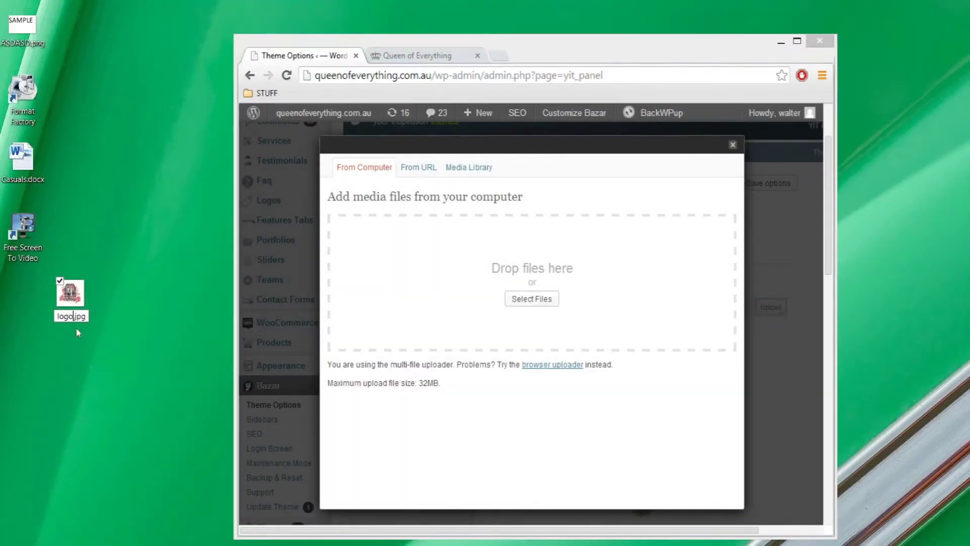
key("Return")
left_click_drag(72, 305, 475, 303)
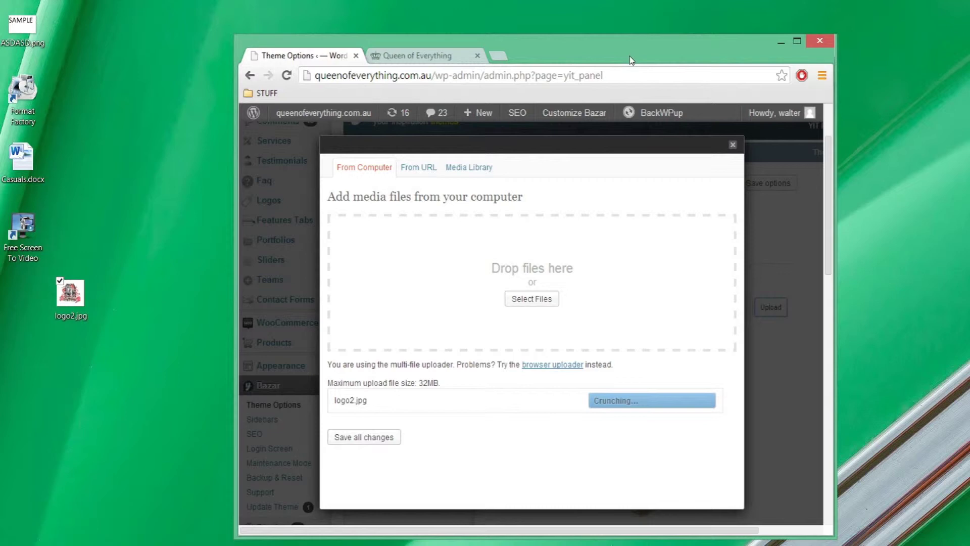
double_click(631, 60)
Copy the Link URL of the uploaded logo2.jpg and close the uploader
scroll(518, 322, "down", 4)
scroll(364, 348, "down", 2)
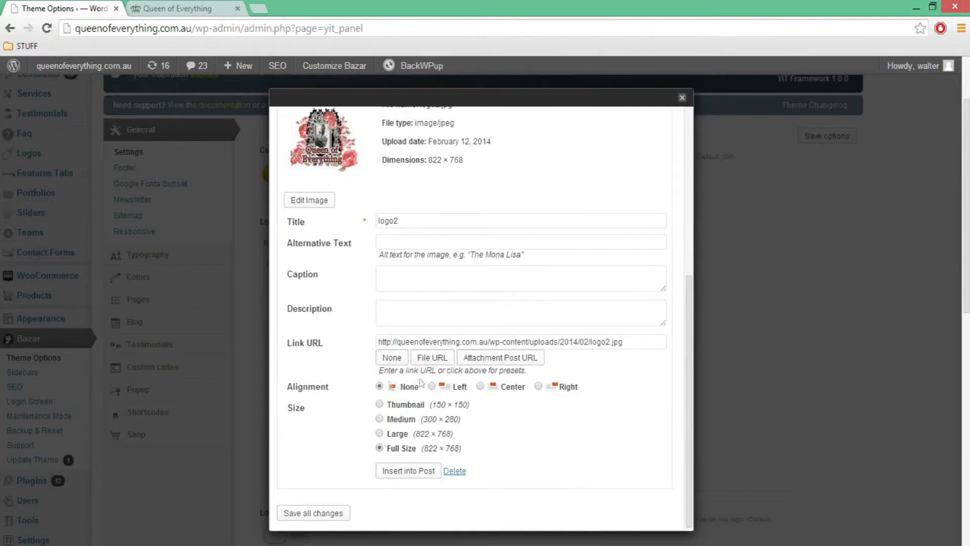
left_click_drag(635, 342, 344, 352)
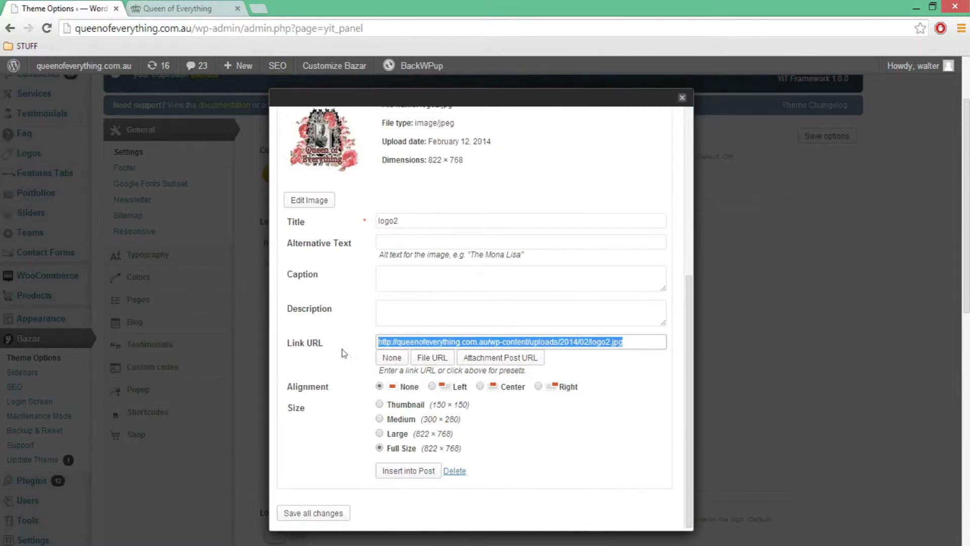
left_click_drag(640, 342, 362, 349)
right_click(477, 338)
left_click(515, 160)
left_click(682, 99)
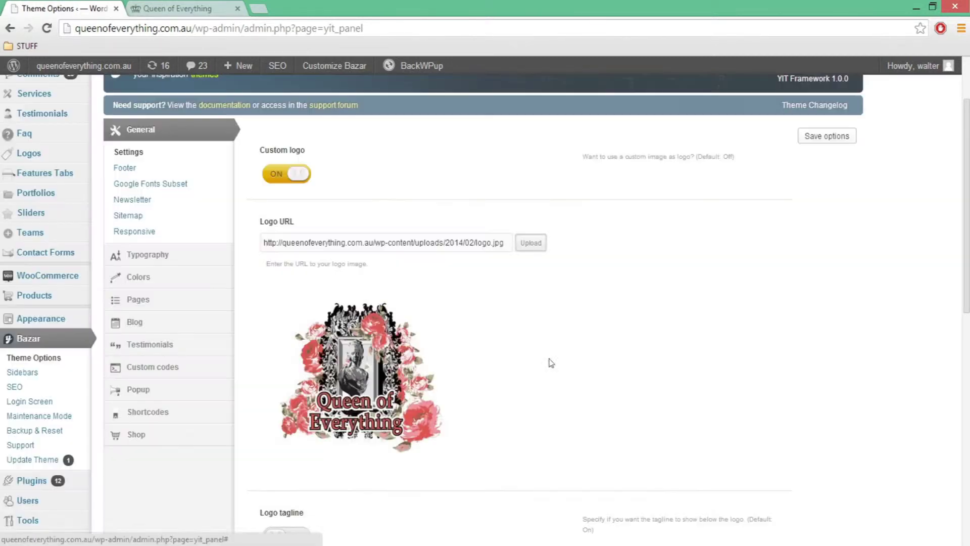
Paste the copied link over the Logo URL, set its file name to logo.jpg and save the theme options
left_click_drag(484, 245, 260, 243)
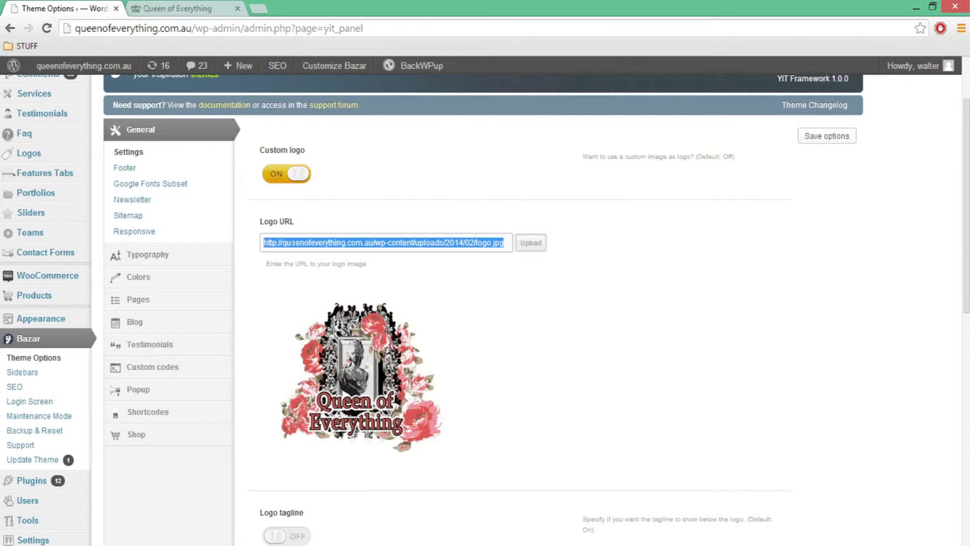
right_click(292, 242)
left_click(331, 334)
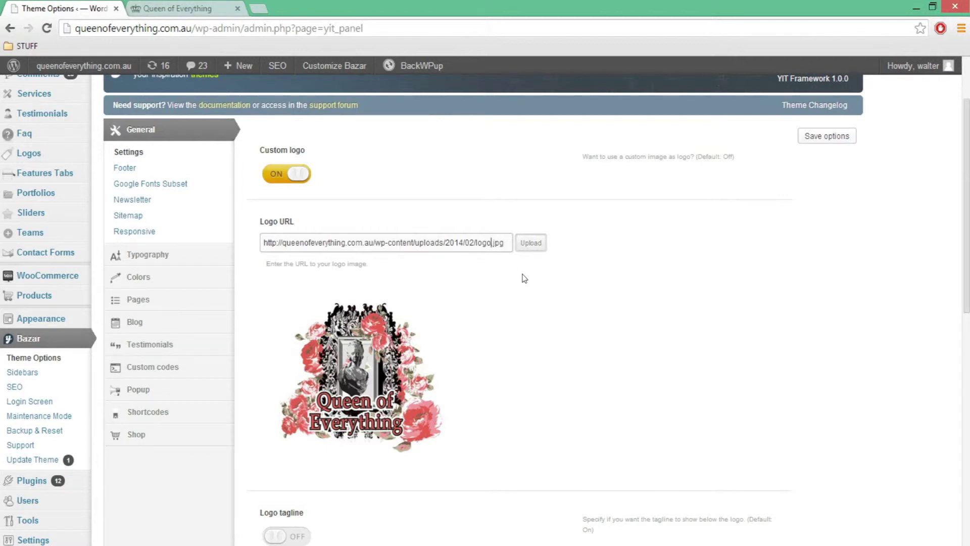
left_click(833, 136)
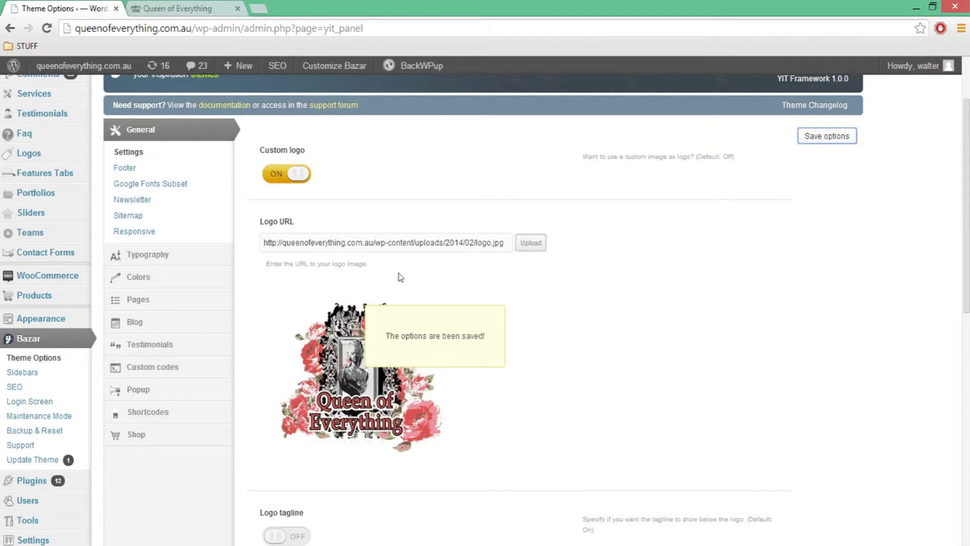
Reload the live site and examine how the logo appears in the page header, then return to the theme options
left_click(177, 8)
left_click(46, 29)
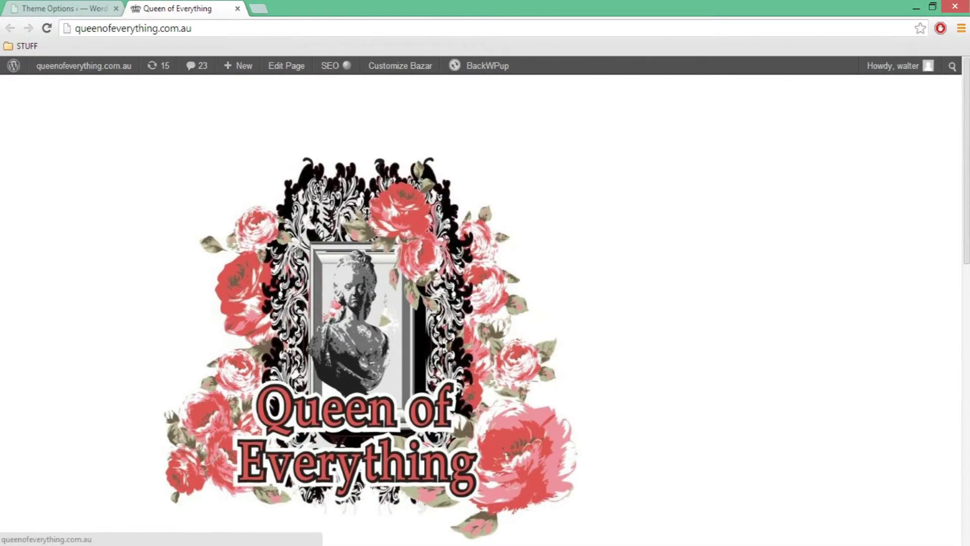
scroll(325, 256, "down", 3)
scroll(416, 275, "up", 3)
scroll(470, 342, "down", 3)
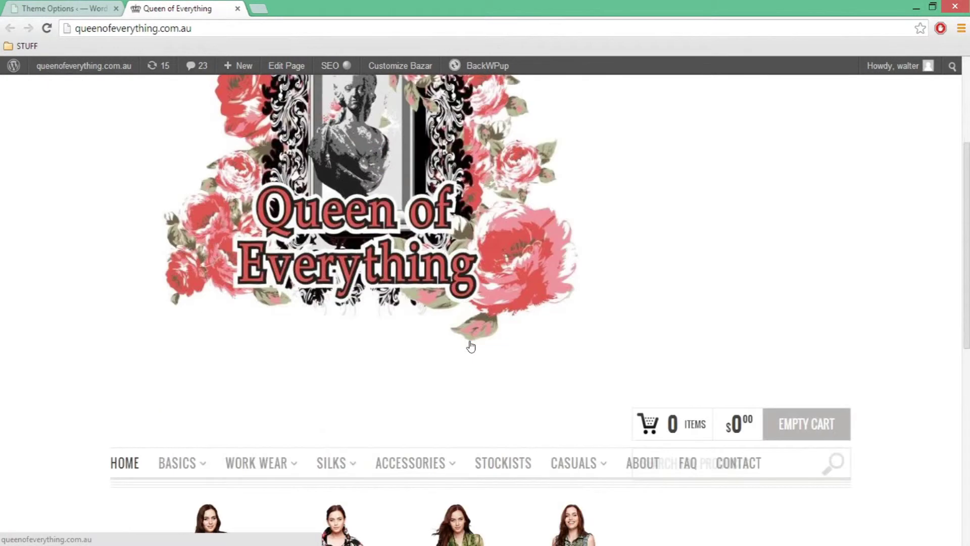
scroll(546, 340, "up", 3)
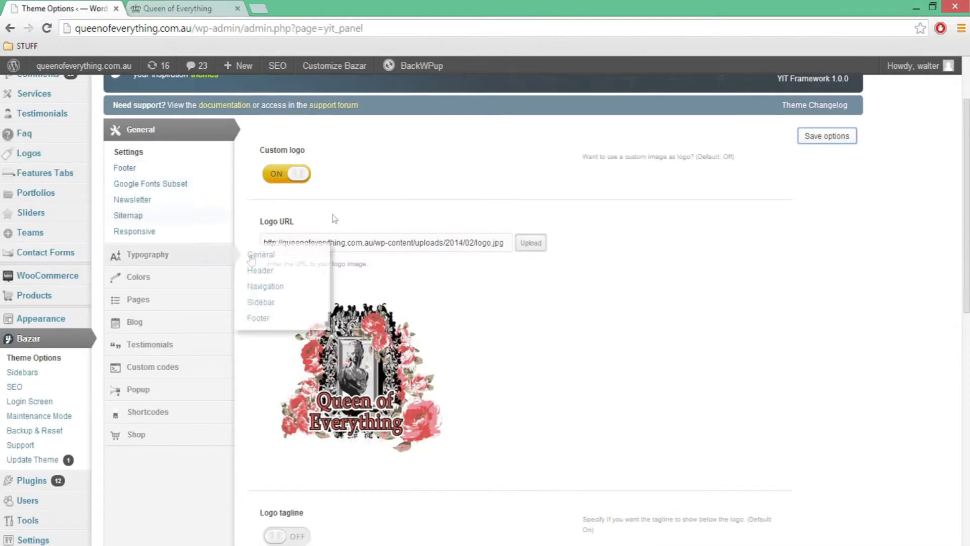
left_click(529, 243)
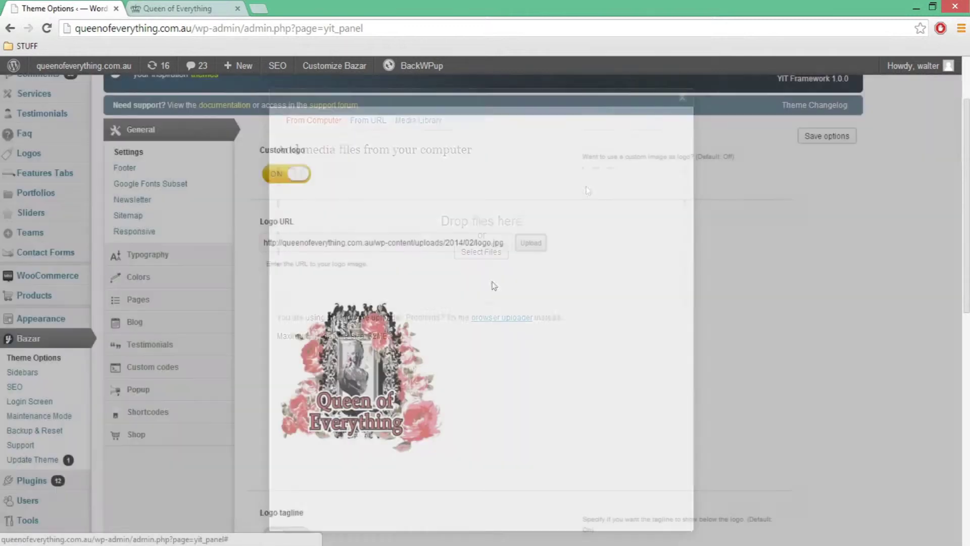
scroll(494, 286, "down", 5)
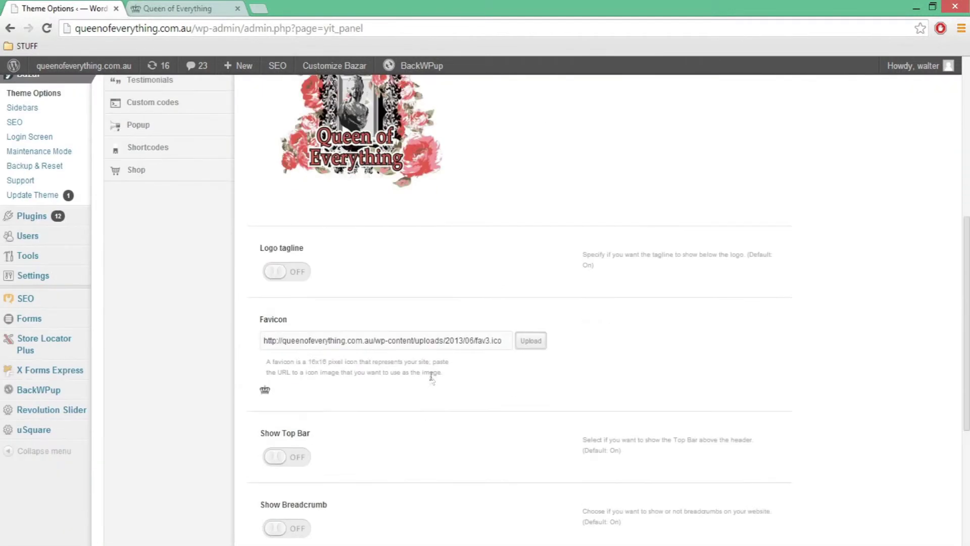
scroll(431, 376, "down", 2)
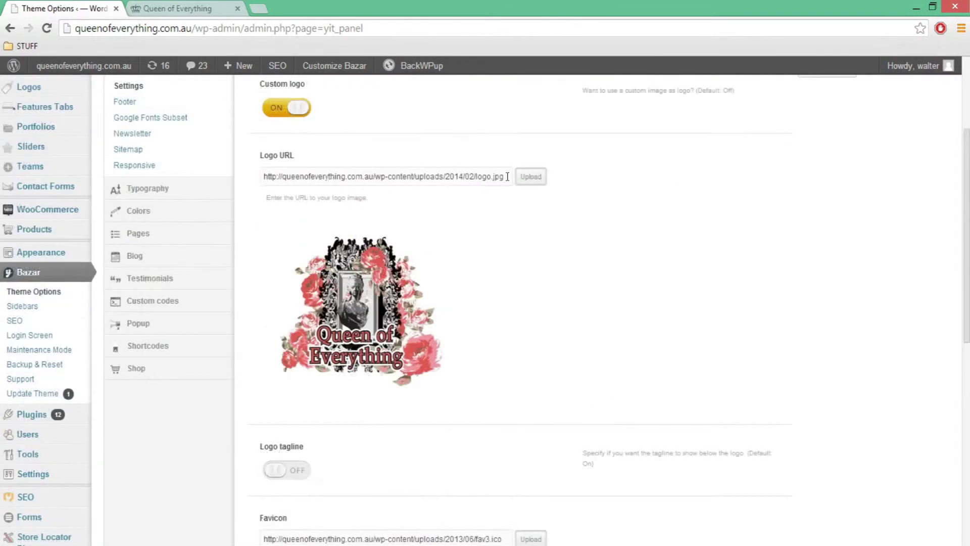
left_click(510, 178)
scroll(515, 278, "up", 3)
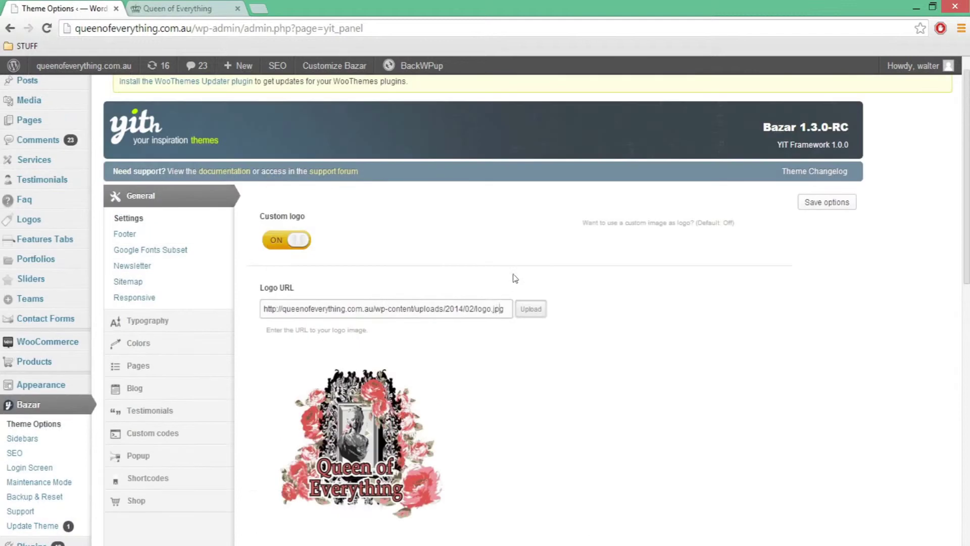
left_click(528, 311)
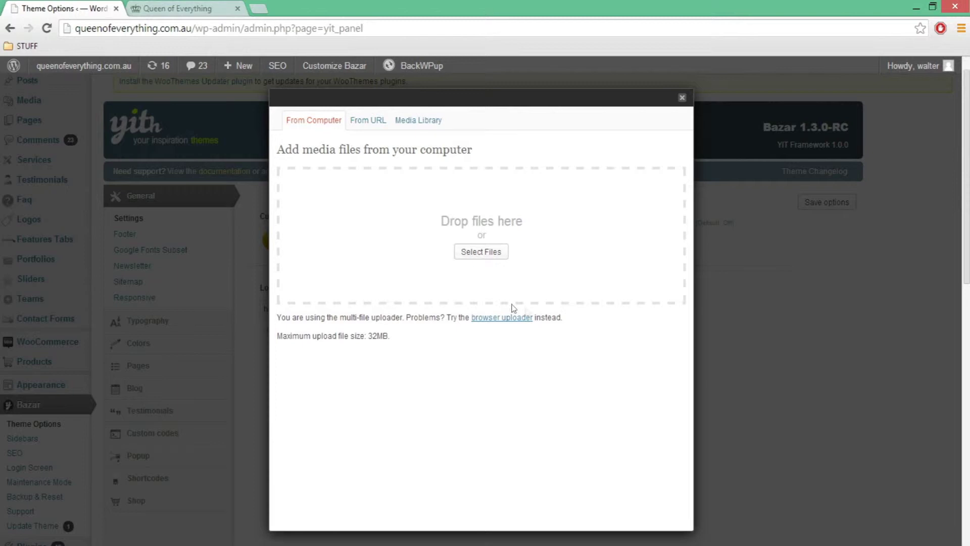
left_click(373, 122)
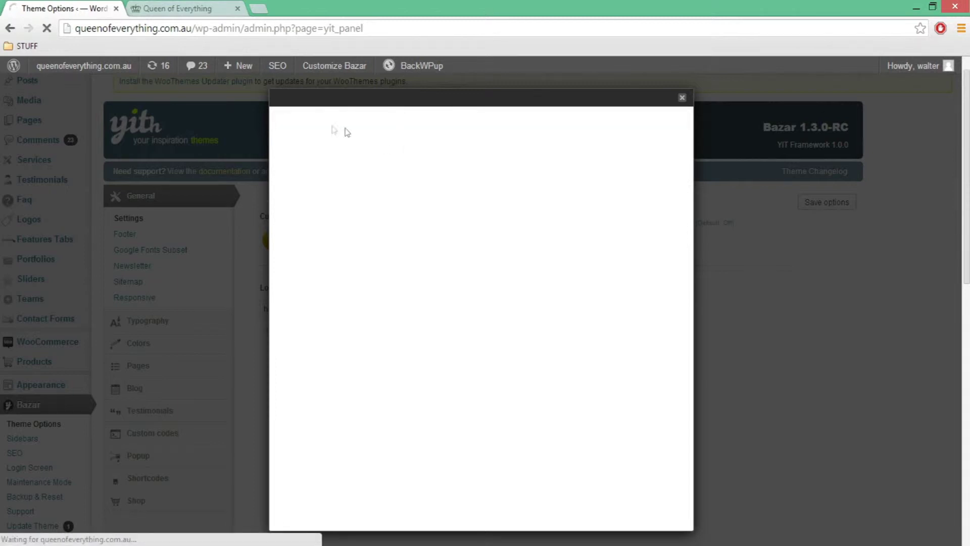
left_click(682, 97)
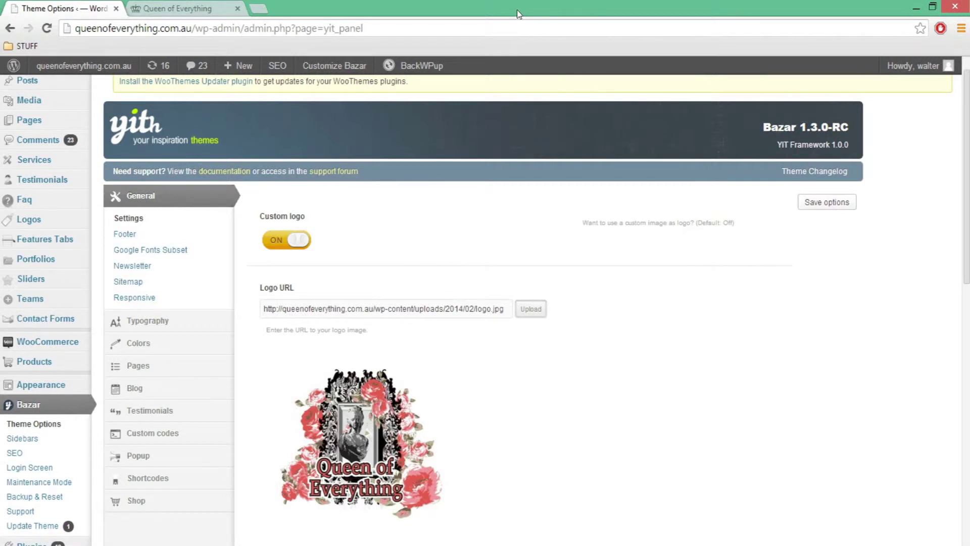
Restore the browser to a smaller window and clear the Logo URL
double_click(517, 10)
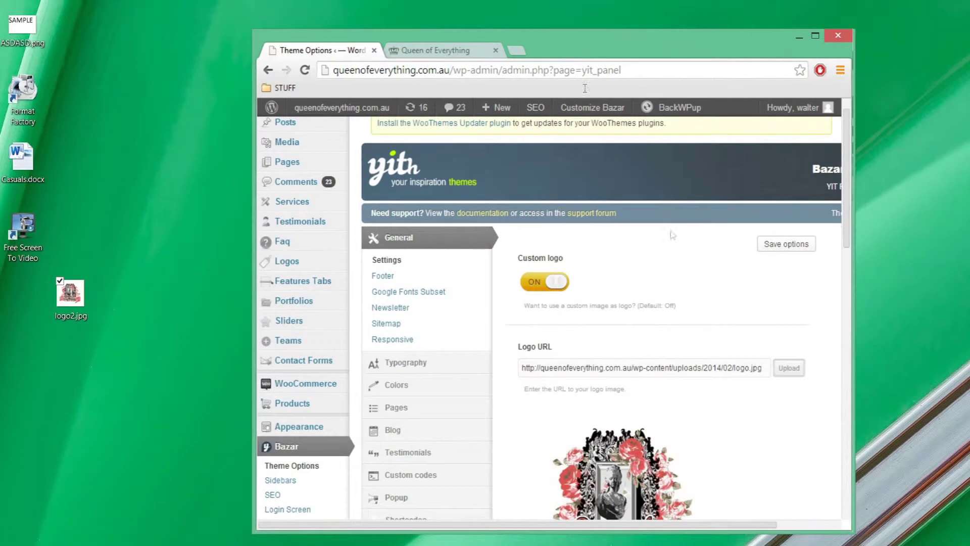
left_click_drag(762, 370, 458, 363)
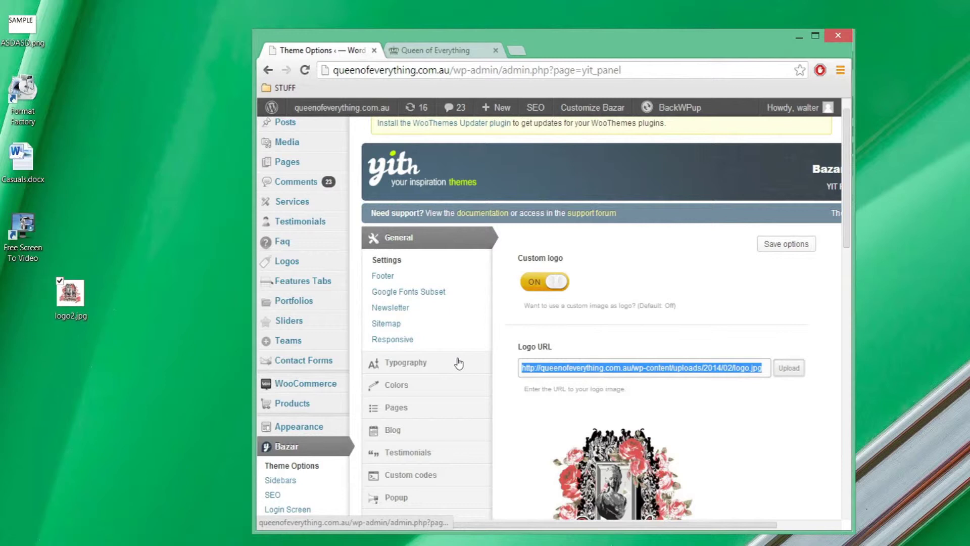
key("Delete")
Rename the desktop file logo2.jpg to logo.jpg
left_click(71, 318)
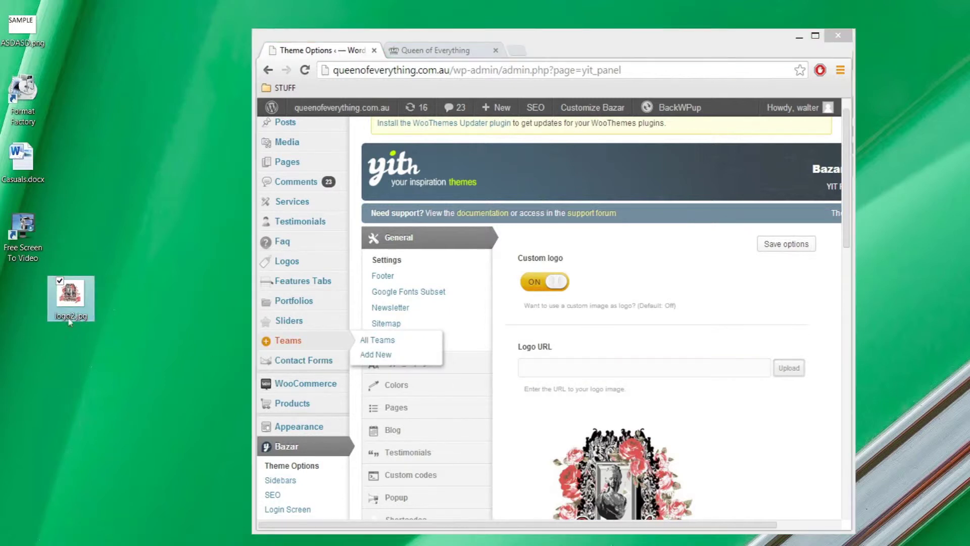
left_click(74, 317)
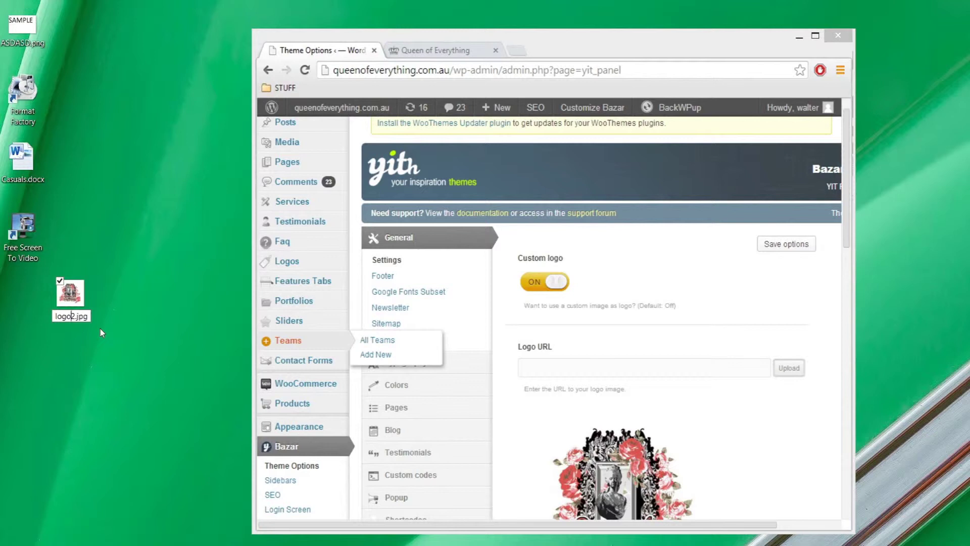
key("BackSpace")
key("Return")
left_click(126, 374)
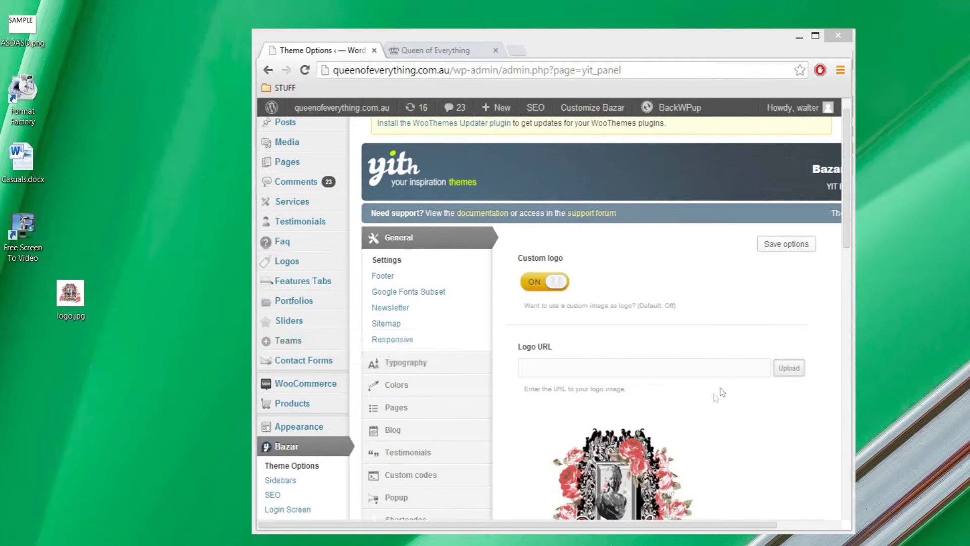
Open the Logo URL uploader, upload logo.jpg from the desktop and maximize the browser window
left_click(792, 373)
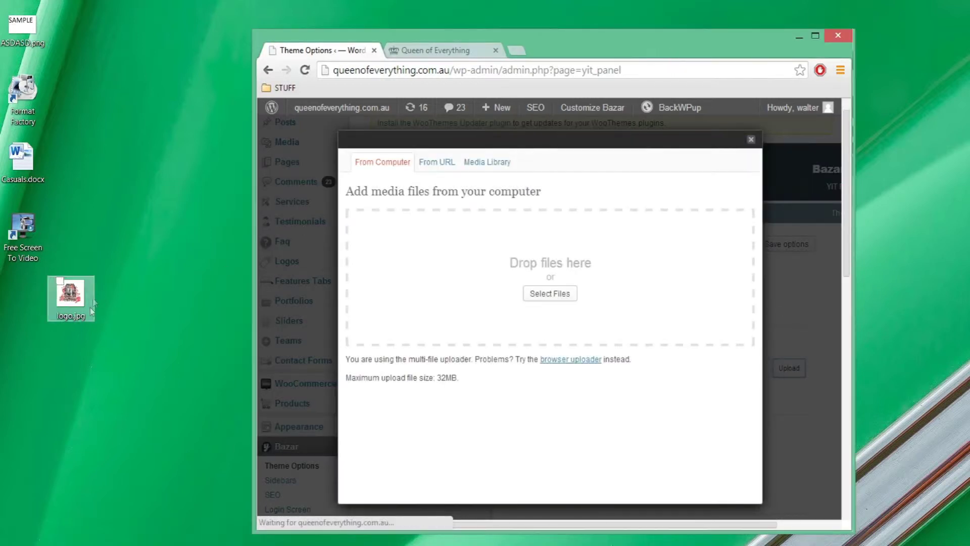
left_click_drag(65, 292, 580, 278)
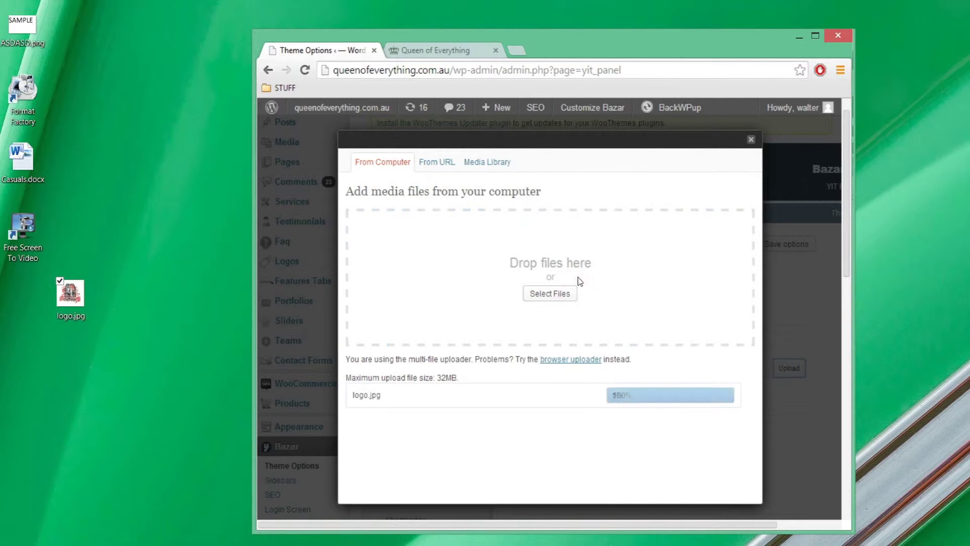
double_click(628, 53)
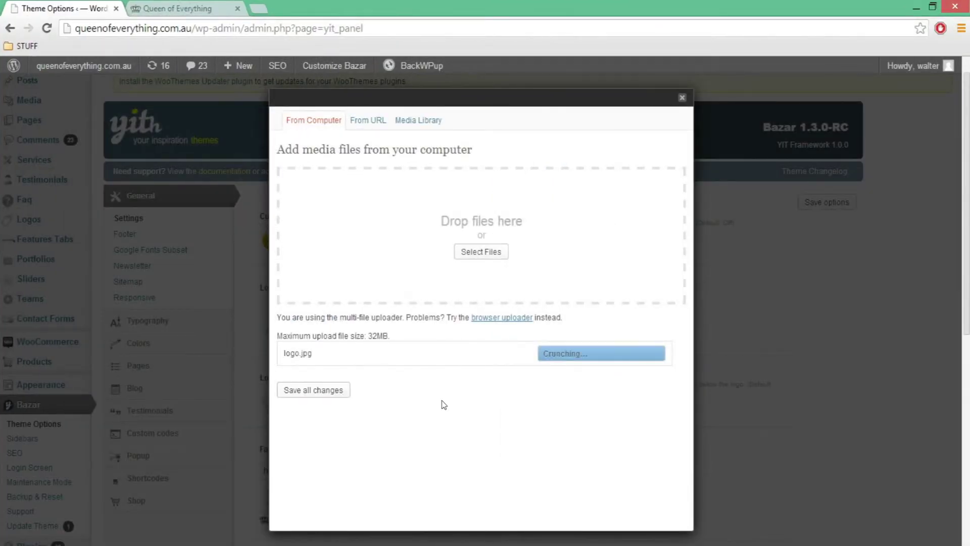
Set the size of the uploaded logo image to Thumbnail (150 × 150)
scroll(419, 359, "down", 3)
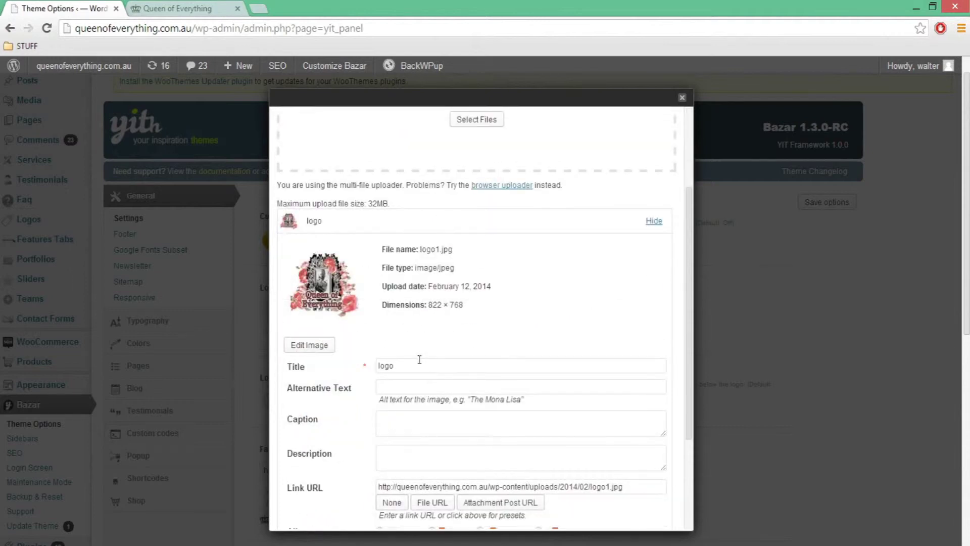
scroll(419, 359, "down", 3)
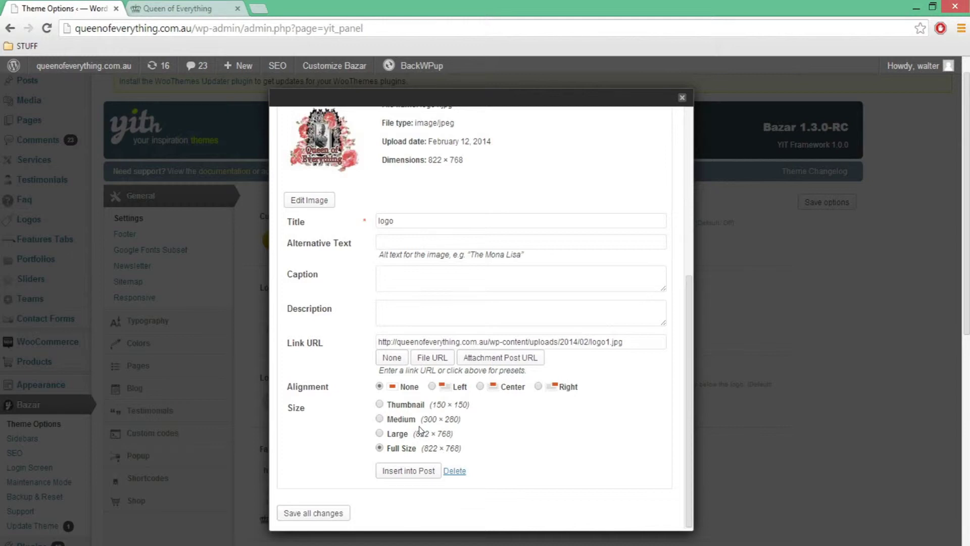
left_click(406, 405)
scroll(338, 402, "down", 3)
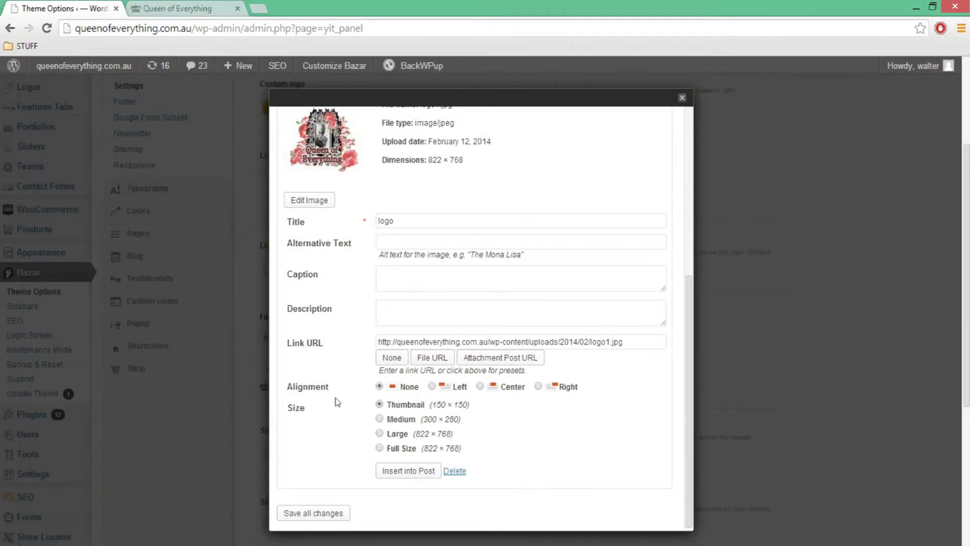
Copy the uploaded logo's Link URL, save its changes and close the upload window
scroll(338, 402, "up", 3)
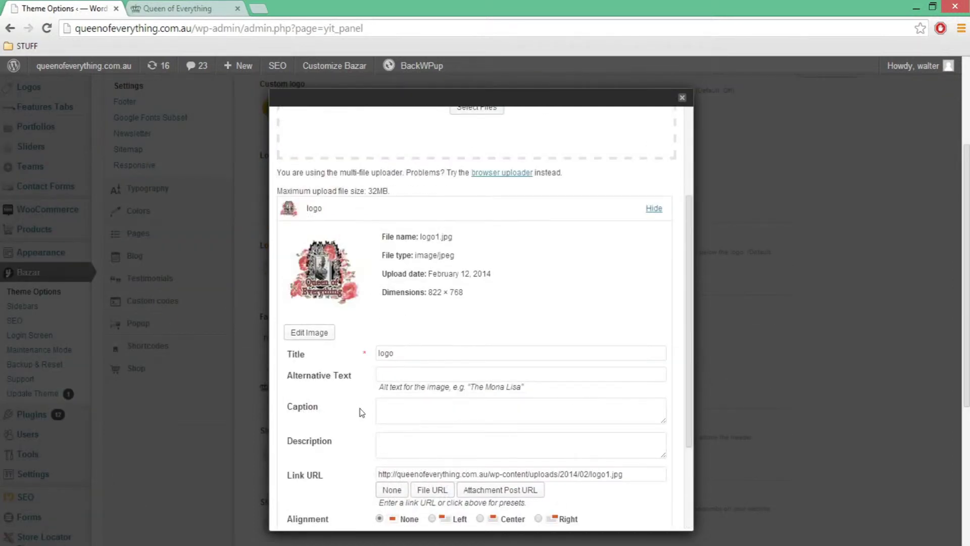
scroll(465, 351, "up", 3)
scroll(466, 355, "down", 5)
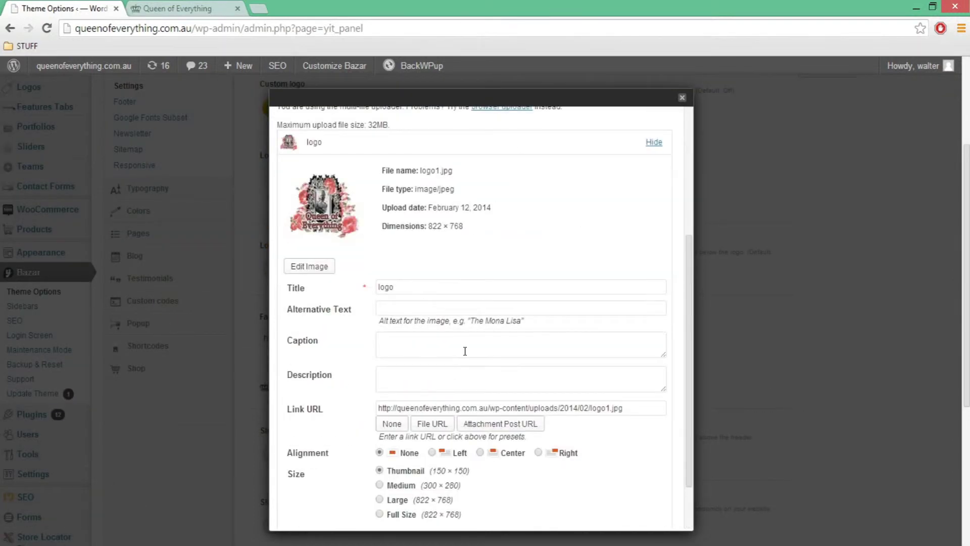
left_click_drag(636, 343, 362, 339)
right_click(426, 343)
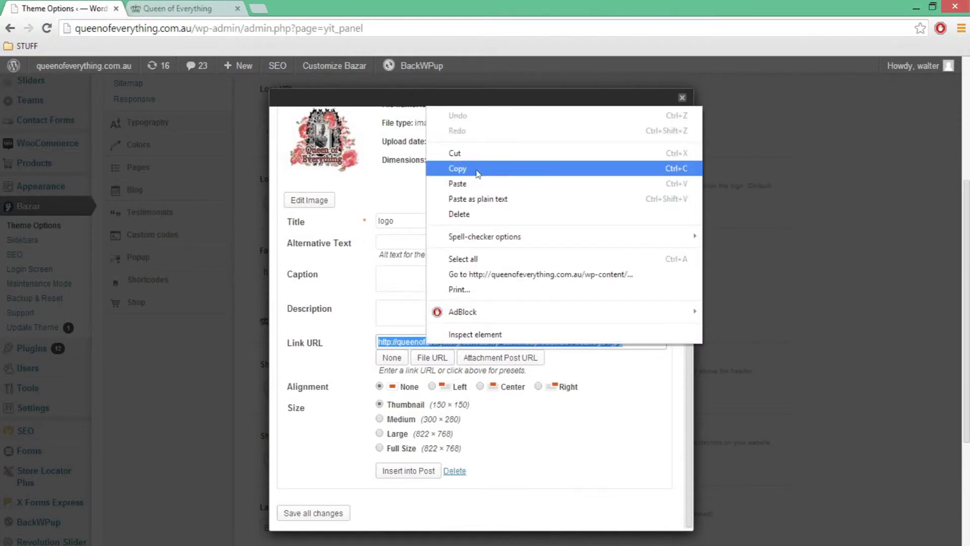
left_click(449, 168)
left_click(324, 513)
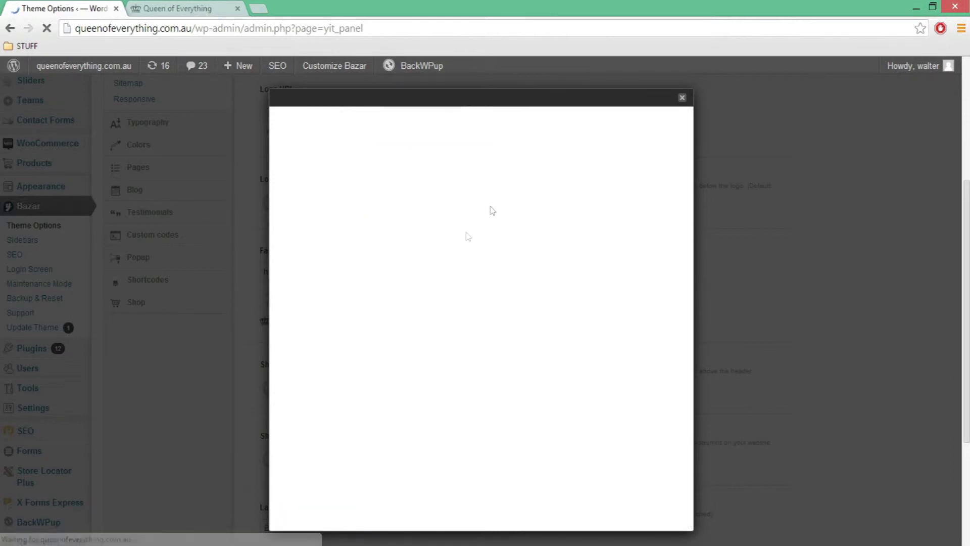
left_click(682, 100)
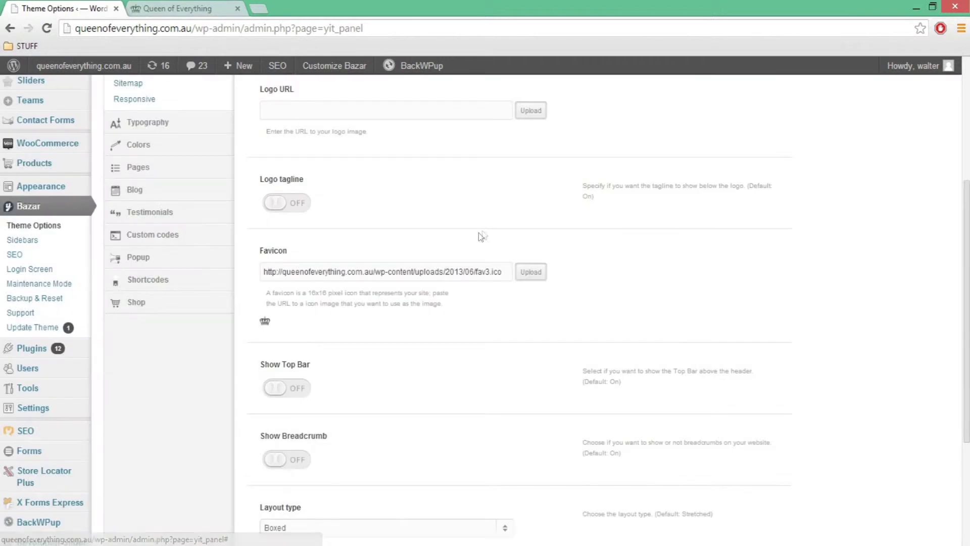
Paste the copied logo1.jpg link into the Logo URL setting and save the theme options
scroll(484, 234, "up", 3)
left_click(405, 245)
key("ctrl+v")
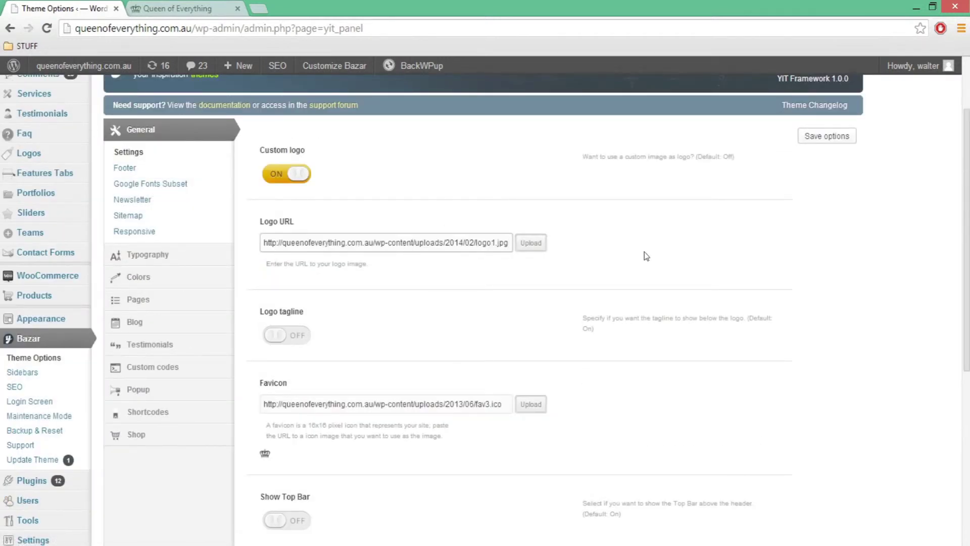
left_click(835, 141)
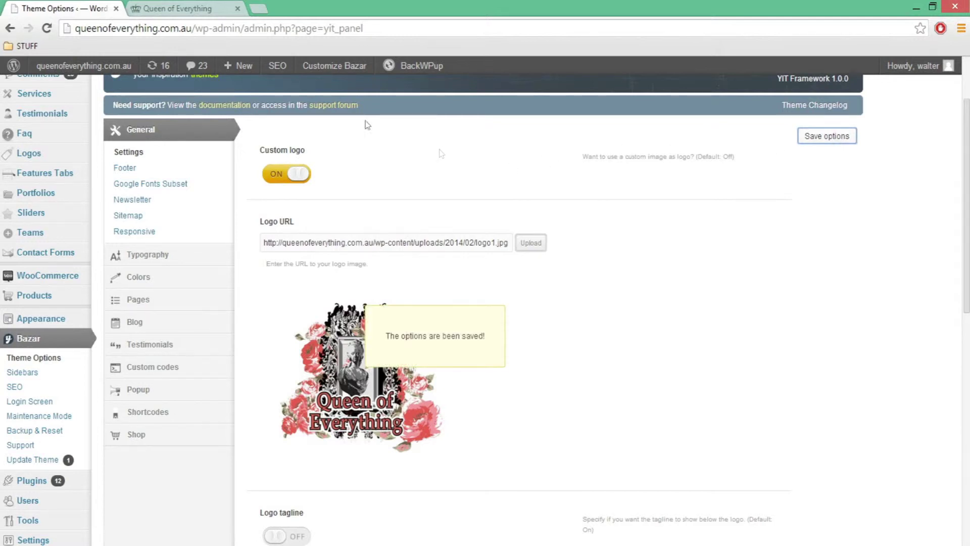
Reload the site's homepage and check how the new logo looks in a maximized and a smaller browser window
left_click(197, 7)
left_click(46, 28)
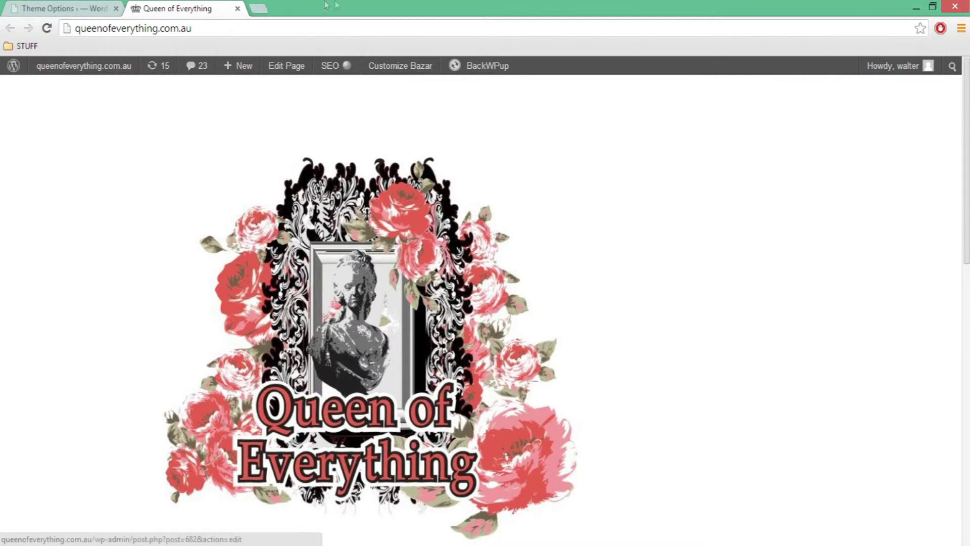
double_click(355, 11)
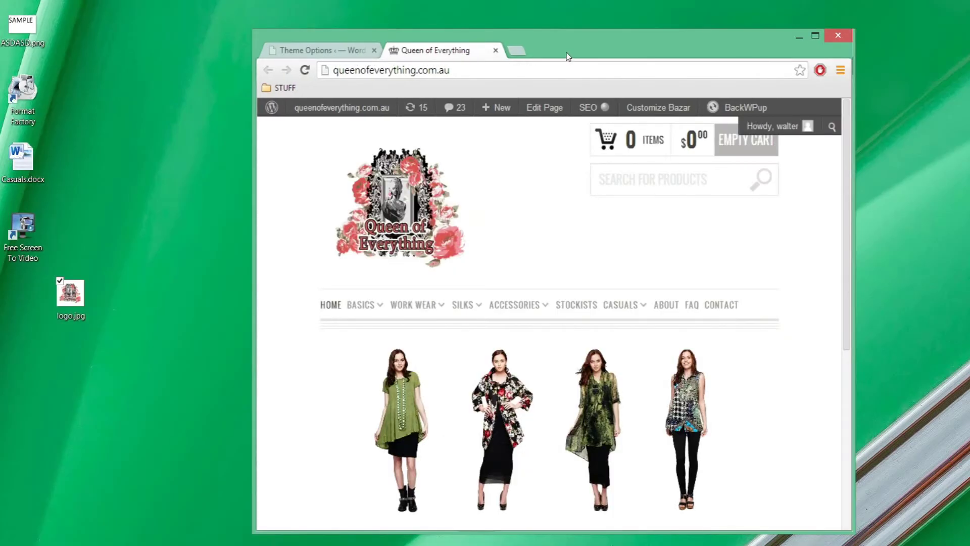
left_click_drag(245, 162, 392, 195)
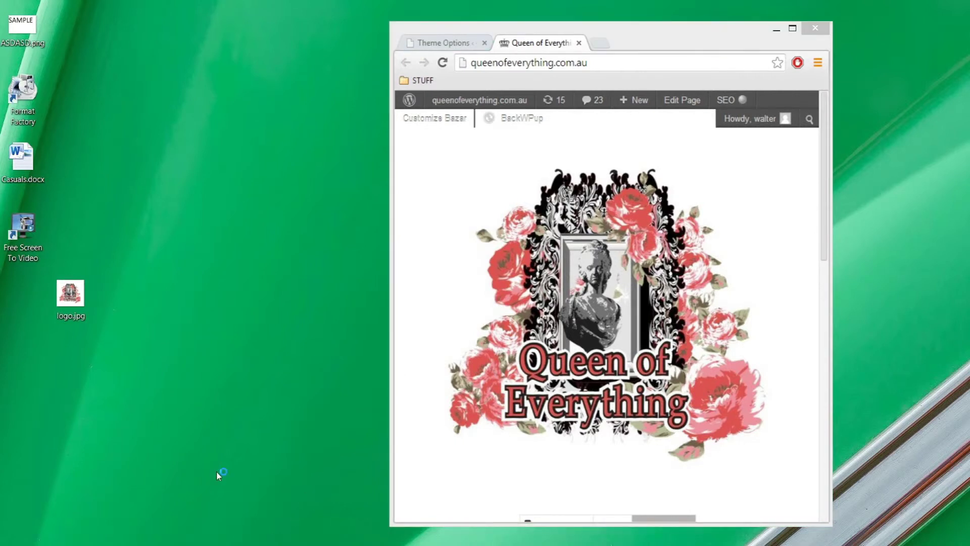
Maximize the browser, return to the theme options and clear the Logo URL
double_click(711, 42)
left_click(48, 4)
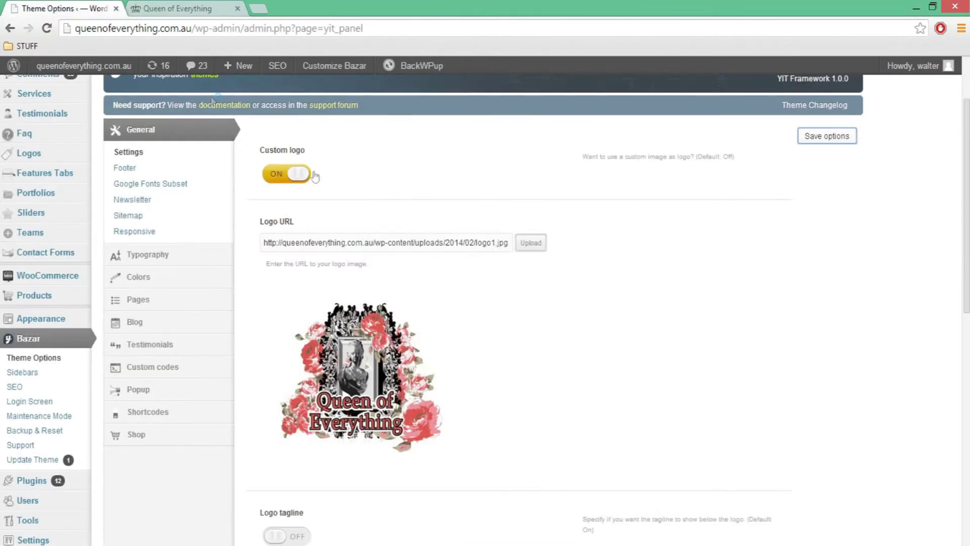
left_click(404, 242)
double_click(404, 242)
left_click(404, 243)
key("Delete")
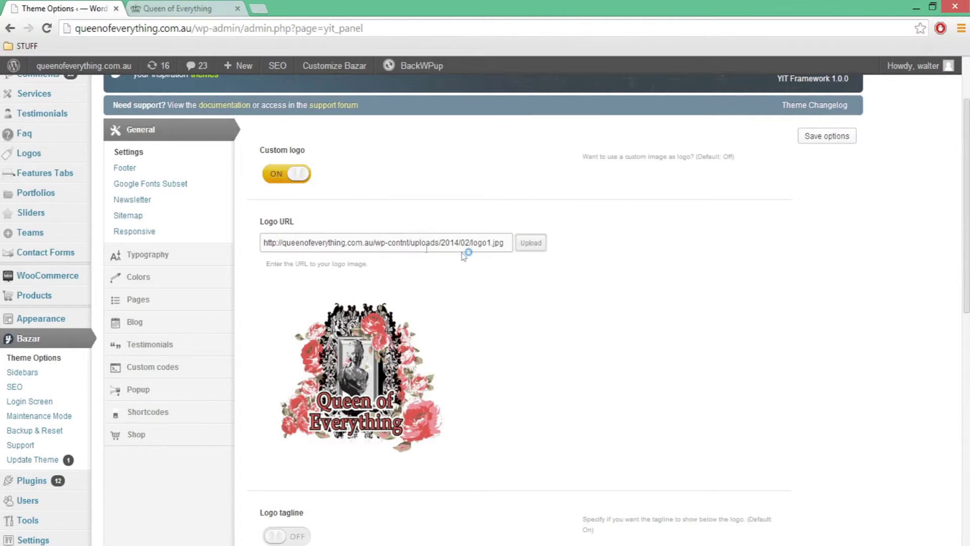
left_click_drag(507, 242, 268, 234)
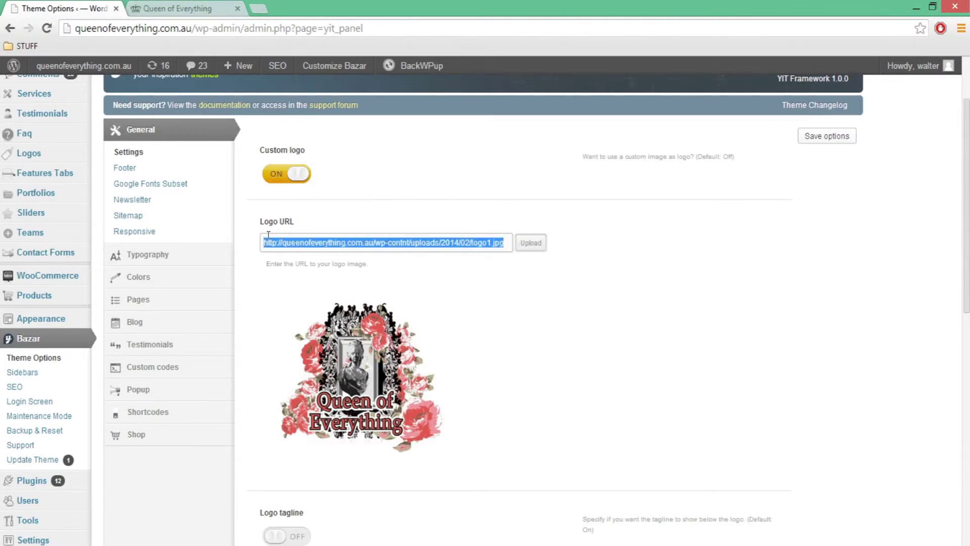
key("Delete")
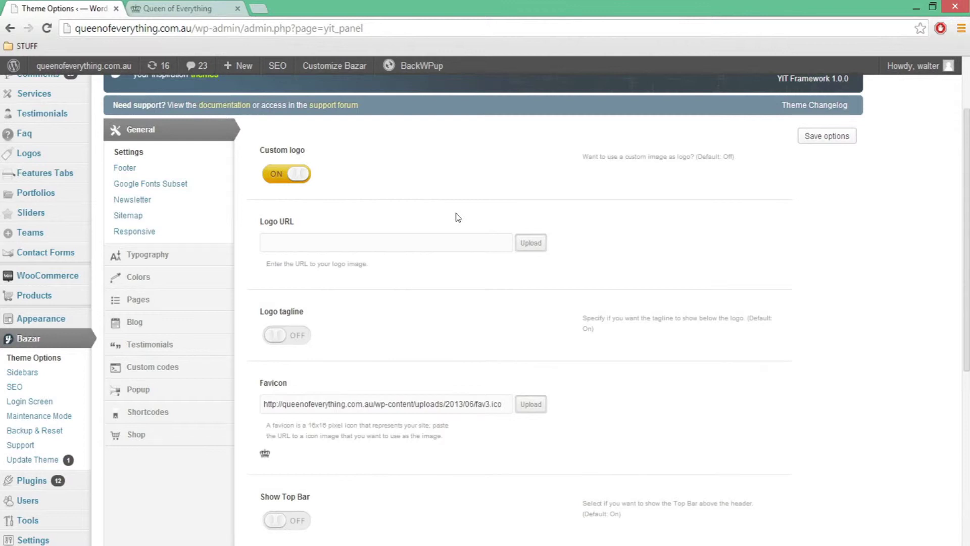
key("Return")
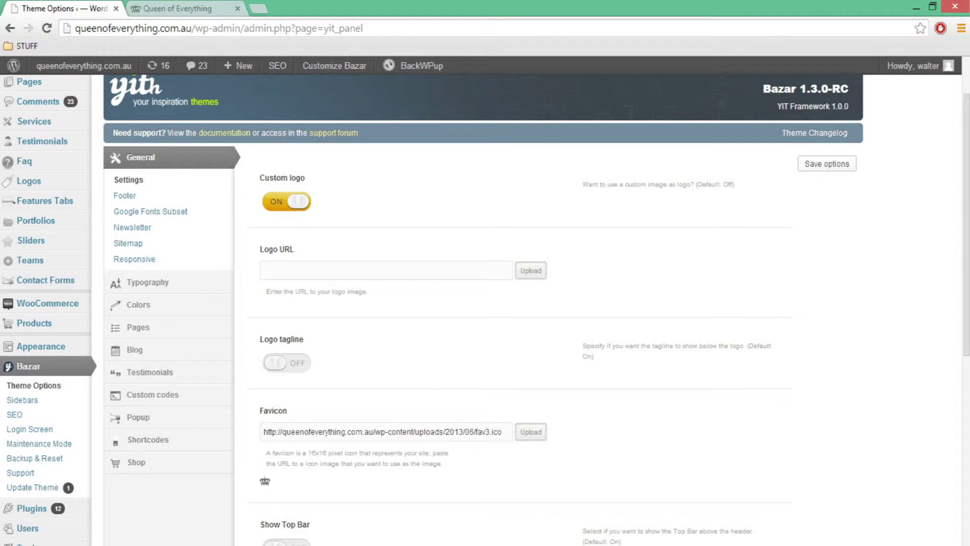
mouse_move(196, 545)
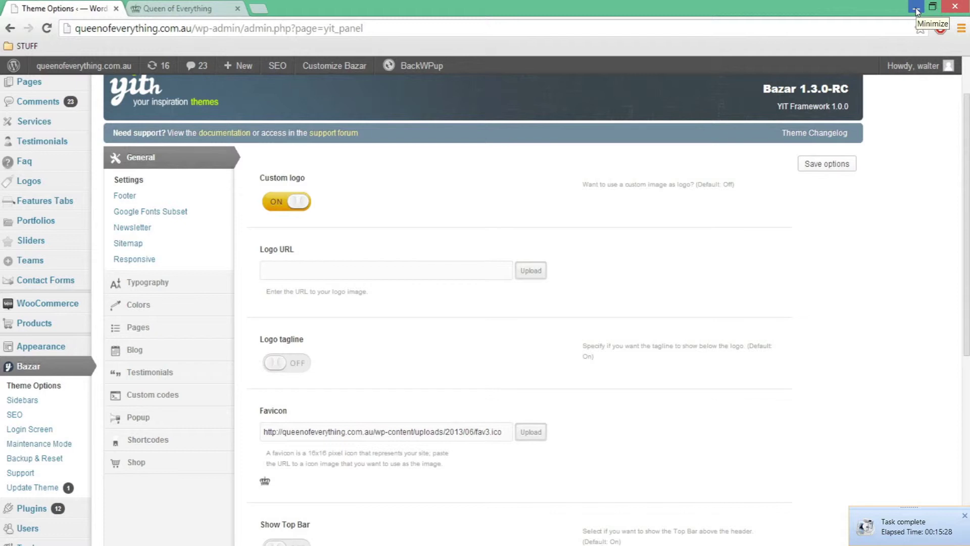
left_click(904, 526)
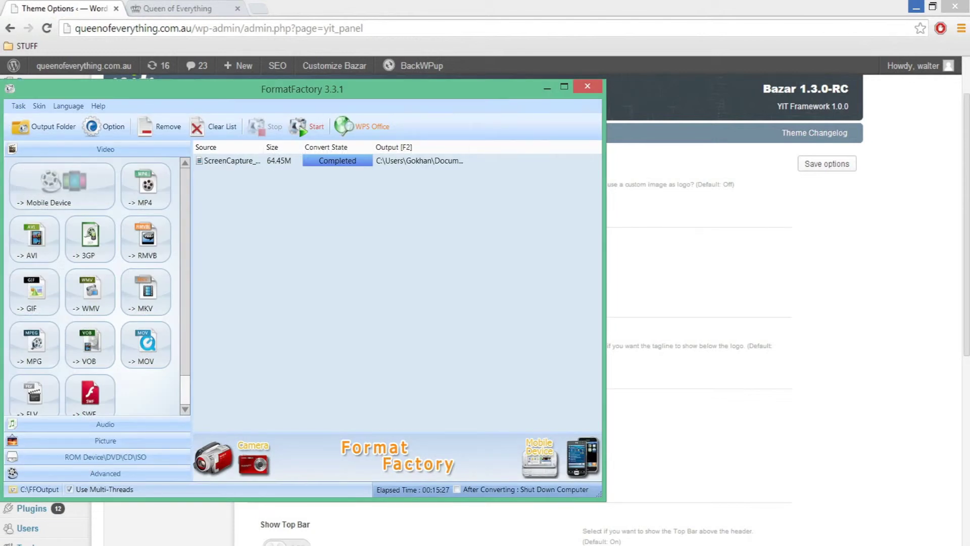
key("alt+Tab")
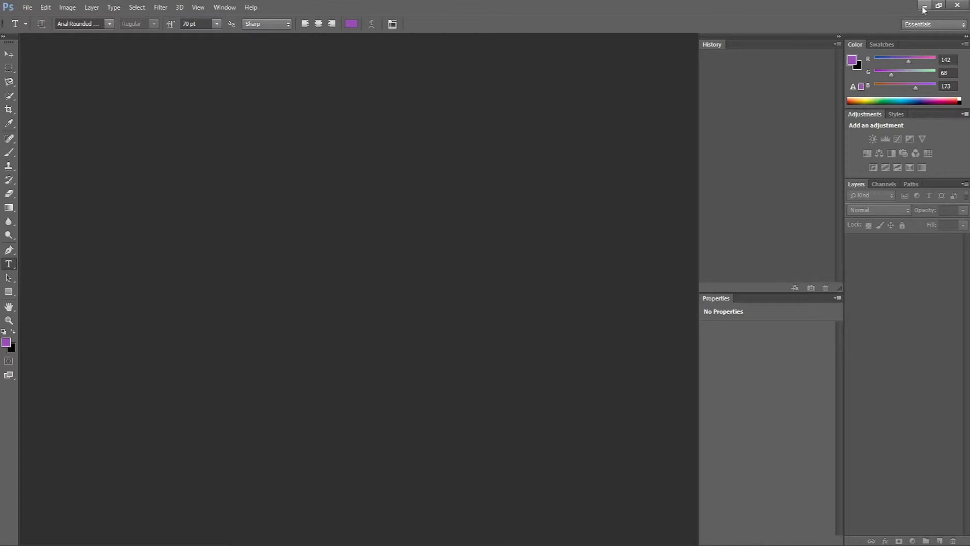
Open logo.jpg from the desktop in Photoshop
left_click(924, 6)
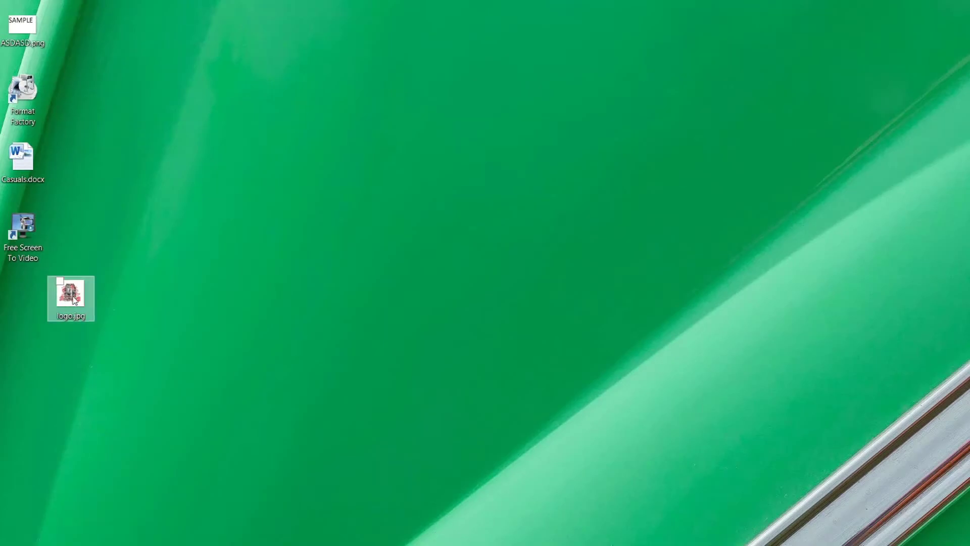
left_click_drag(74, 299, 312, 262)
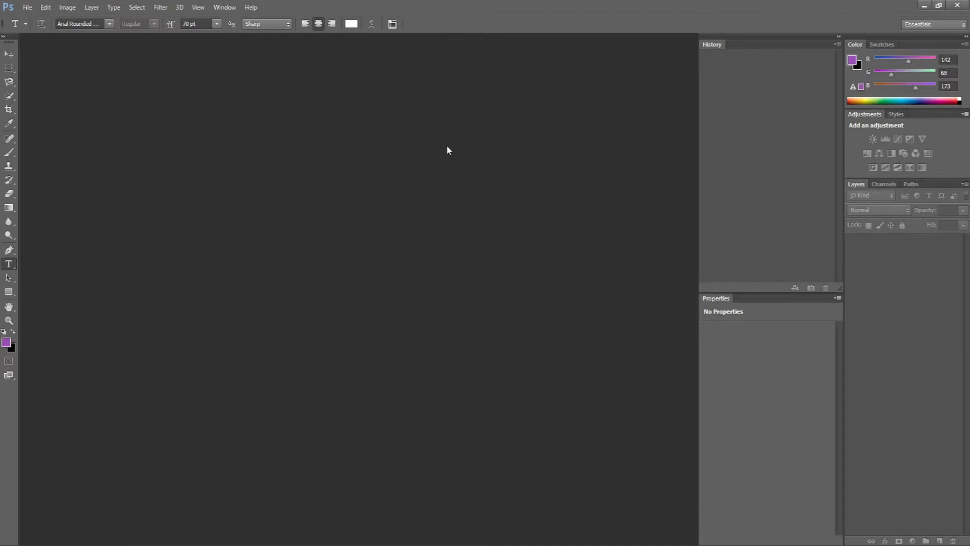
Dismiss the Photoshop CC trial notice and discard the accidental empty text layer on the logo image
key("alt+f")
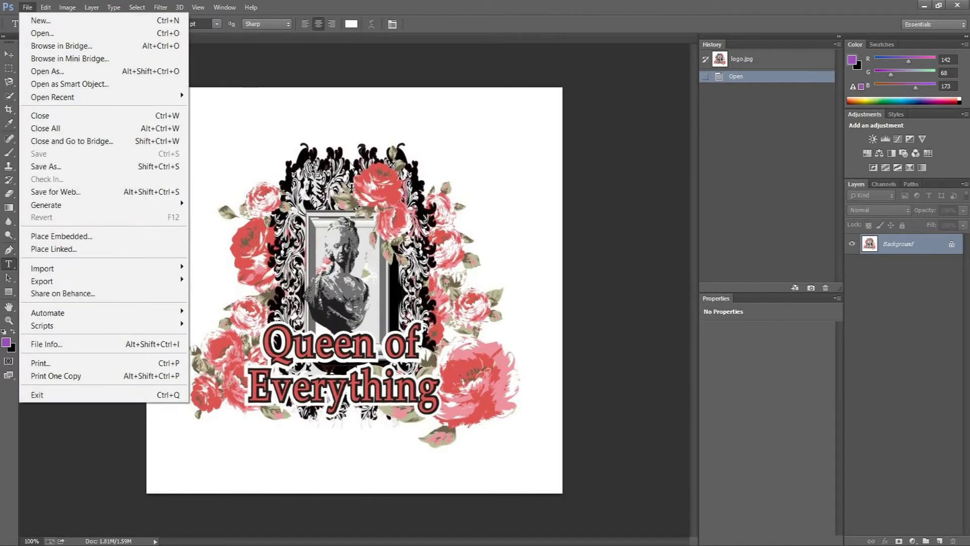
key("Escape")
left_click(347, 121)
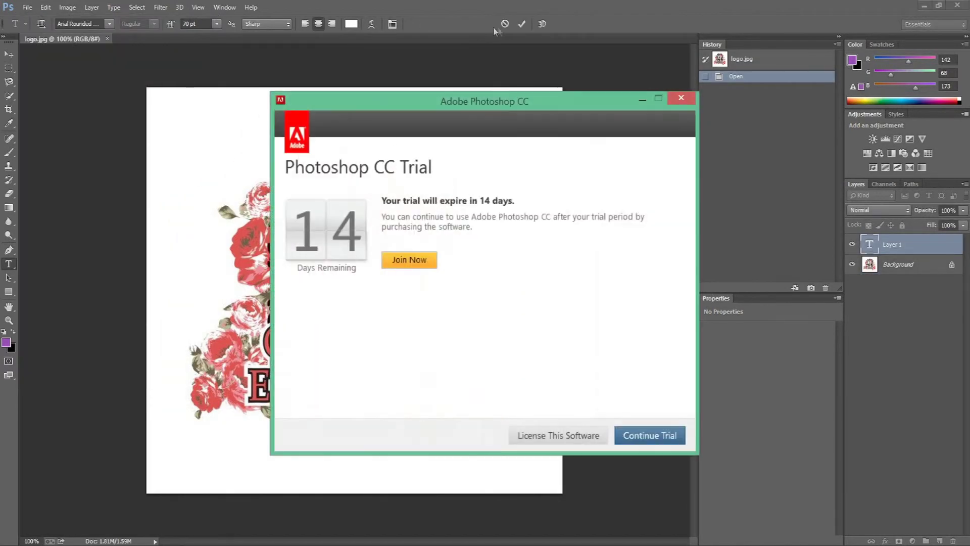
left_click(682, 101)
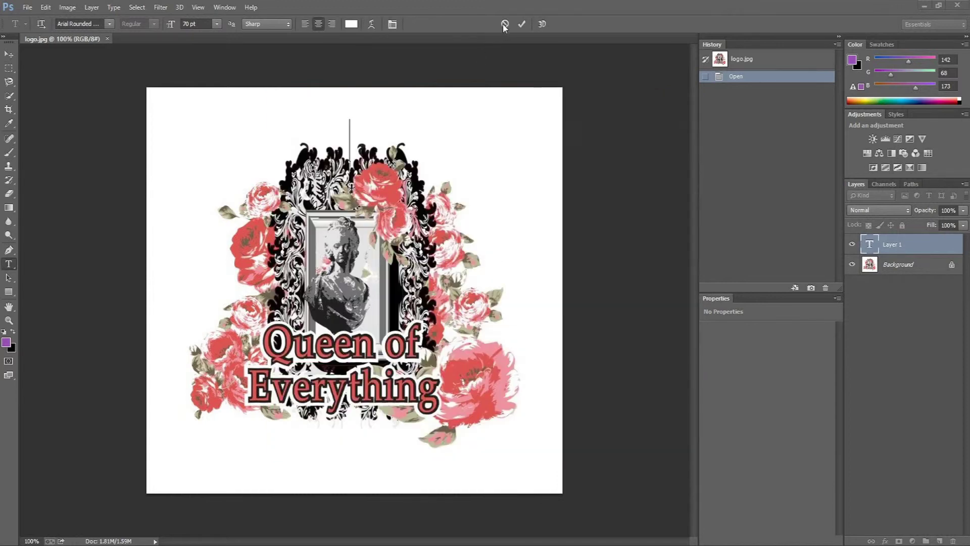
left_click(504, 24)
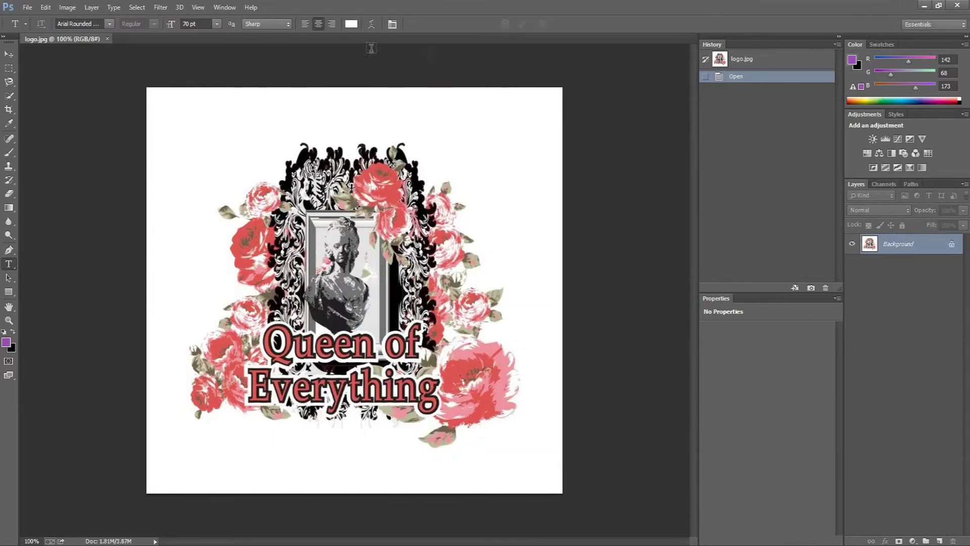
Create a new blank document 256 pixels wide and 144 pixels high
left_click(27, 7)
left_click(39, 21)
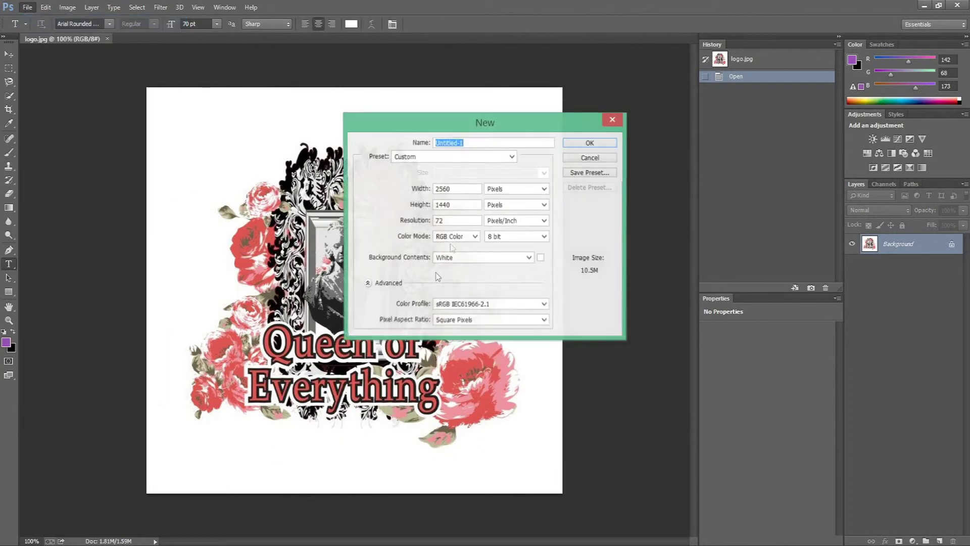
left_click_drag(460, 189, 435, 185)
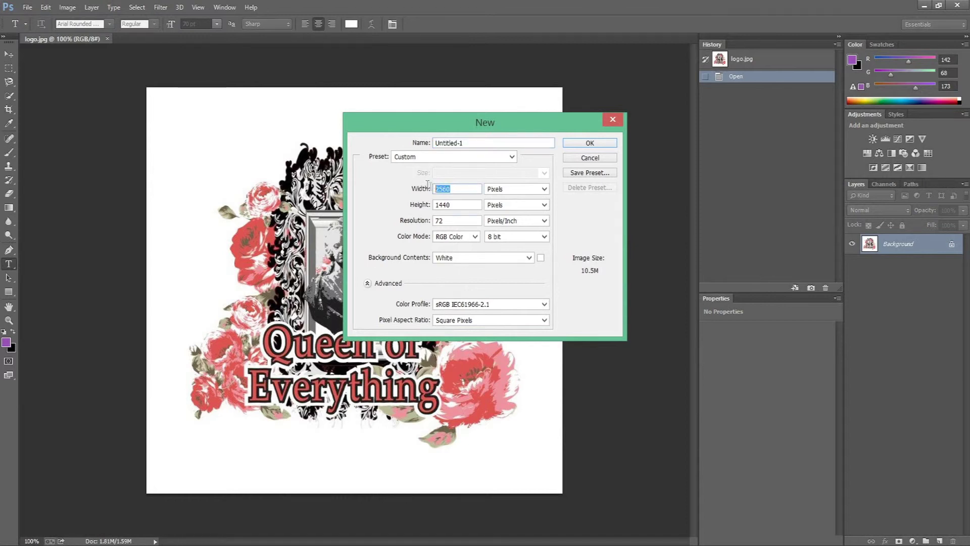
left_click(466, 189)
left_click(465, 207)
key("BackSpace")
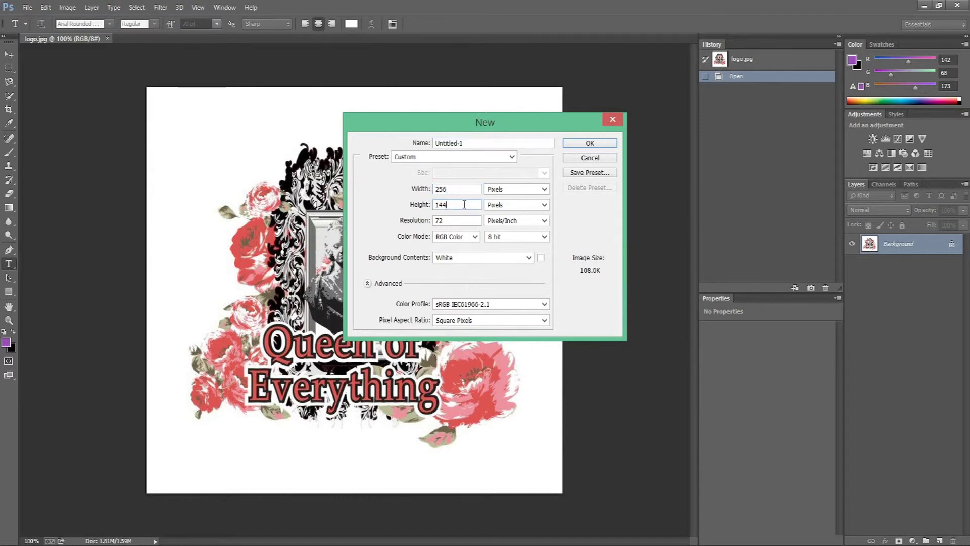
left_click(590, 144)
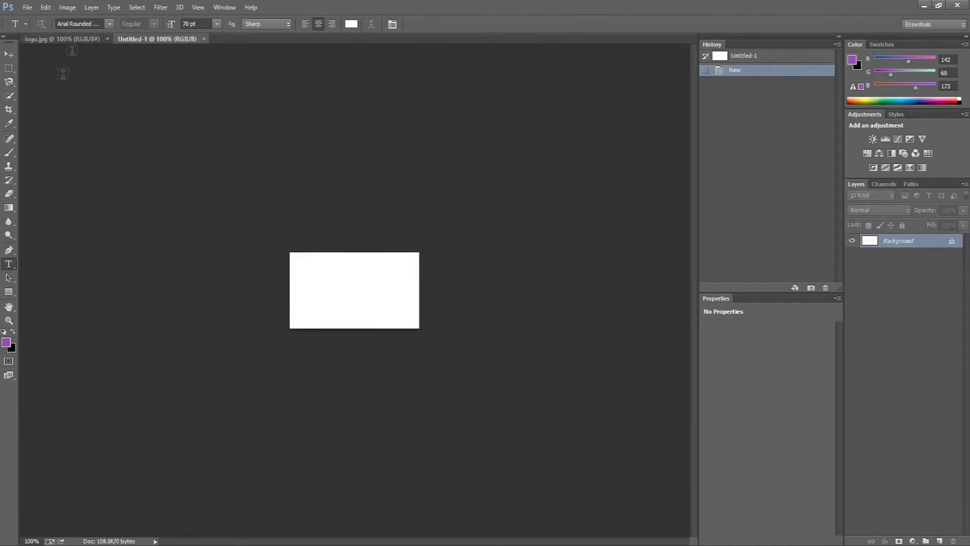
Select and copy the whole logo.jpg image with the Rectangular Marquee and paste it into the new document
left_click(67, 38)
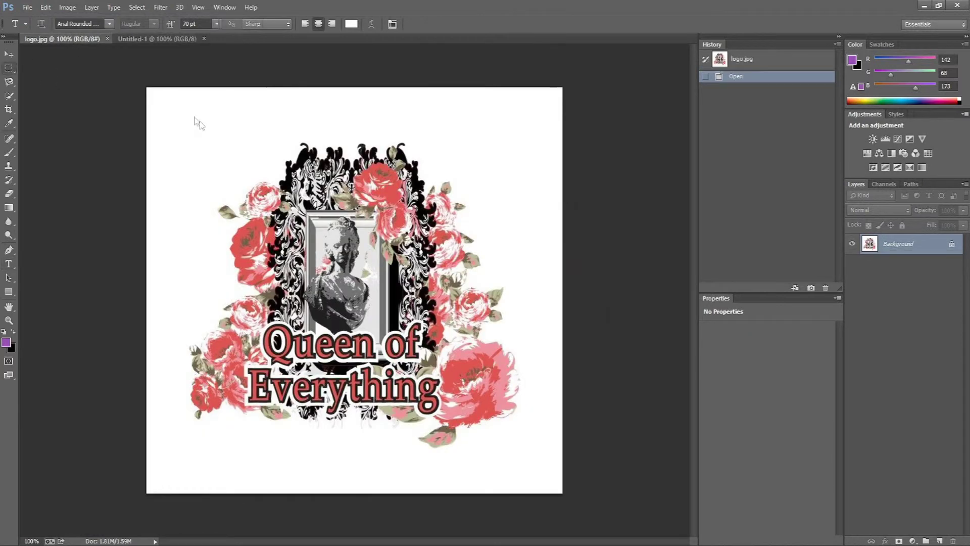
key("m")
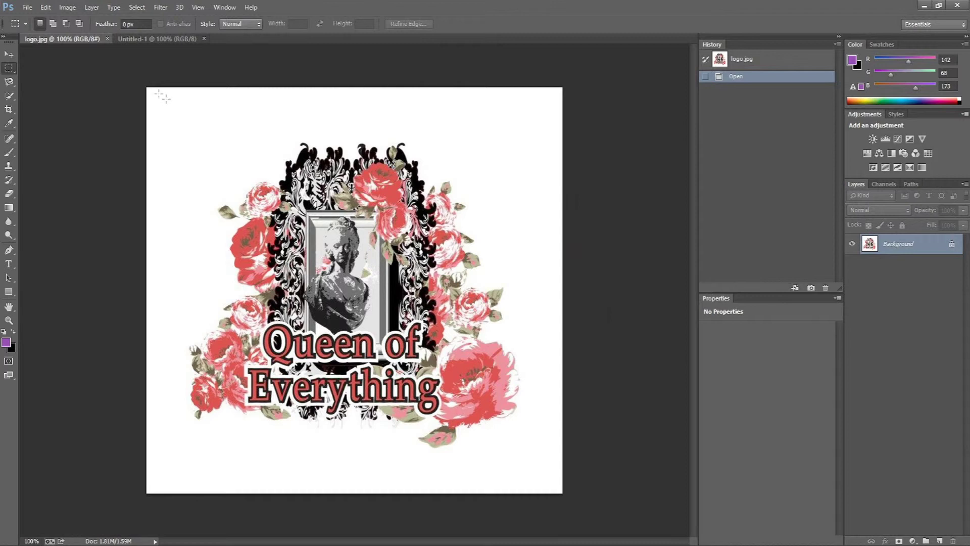
left_click_drag(148, 89, 635, 540)
key("ctrl+c")
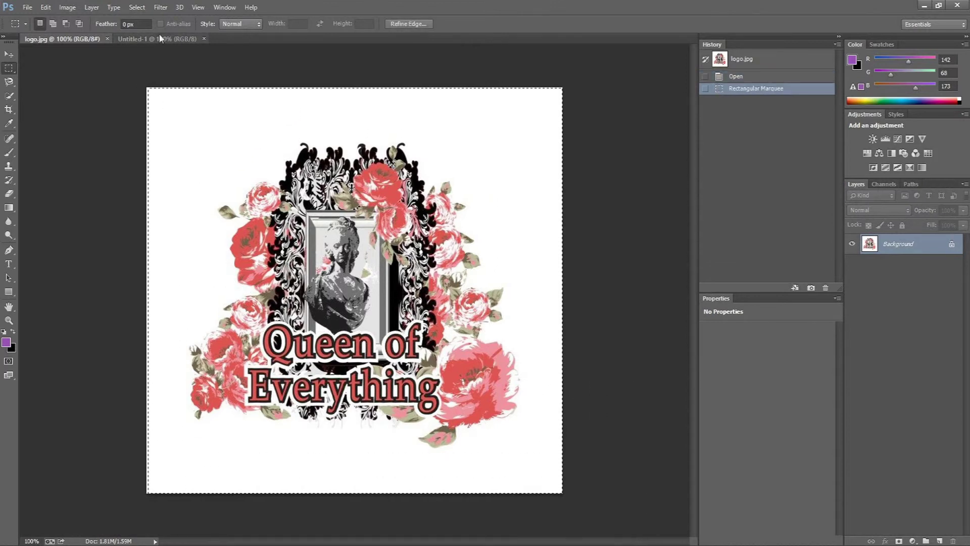
left_click(161, 39)
key("ctrl+v")
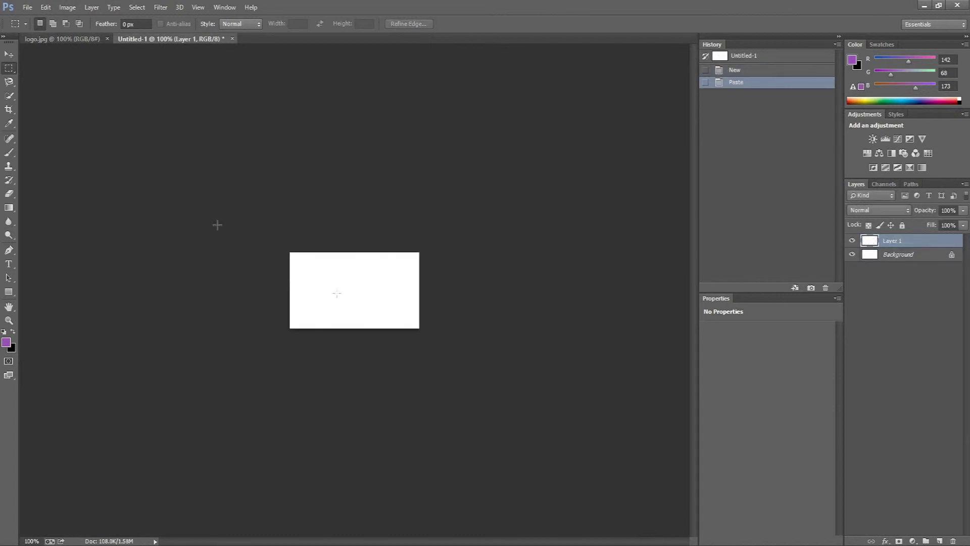
Scale the pasted logo to about 23.7% and centre it on the canvas at about X 128, Y 71 px
left_click(9, 54)
left_click_drag(288, 250, 346, 231)
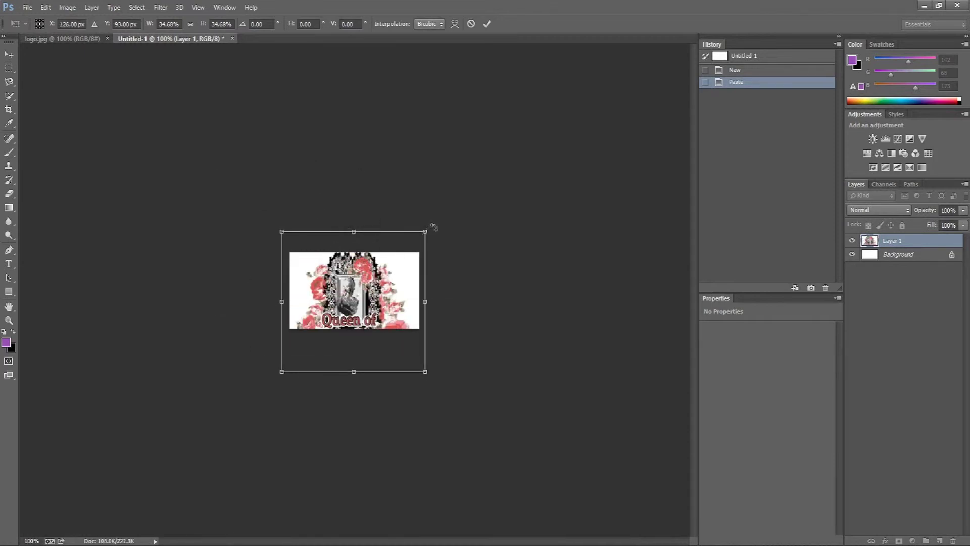
left_click_drag(427, 231, 402, 241)
left_click_drag(377, 275, 379, 276)
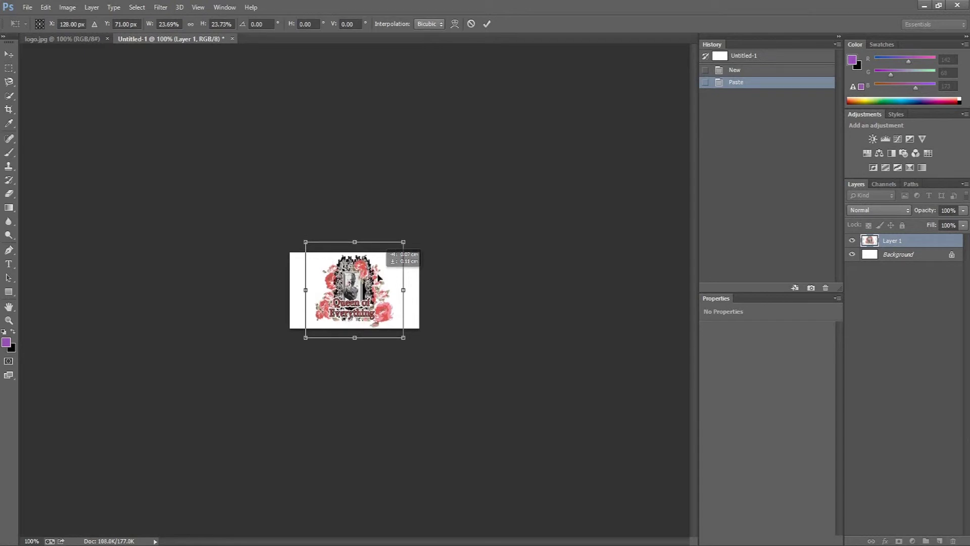
left_click(487, 24)
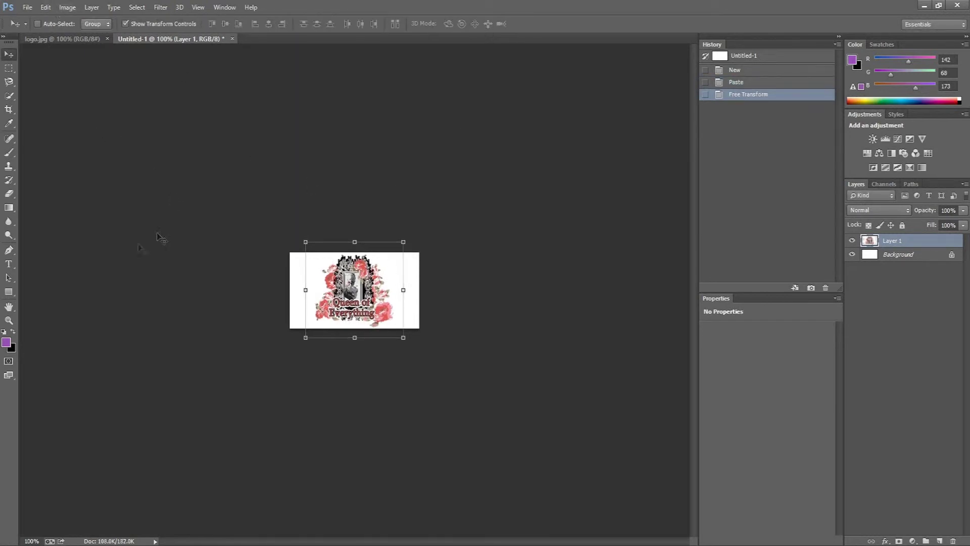
left_click(8, 68)
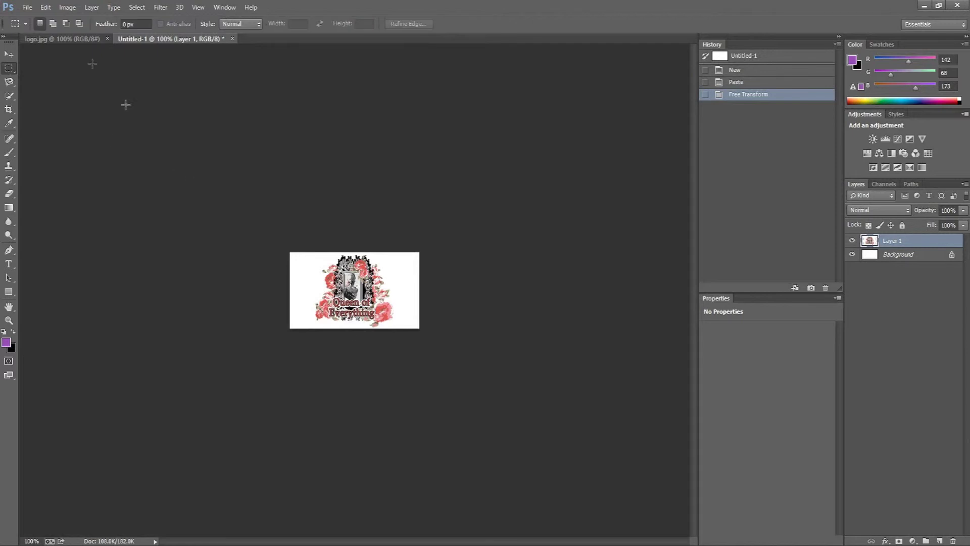
double_click(29, 14)
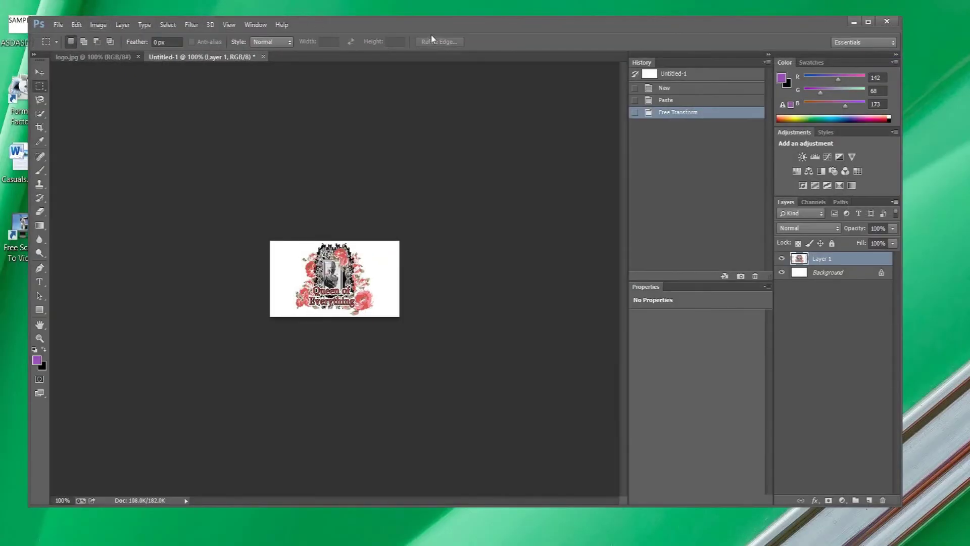
double_click(436, 31)
left_click(27, 7)
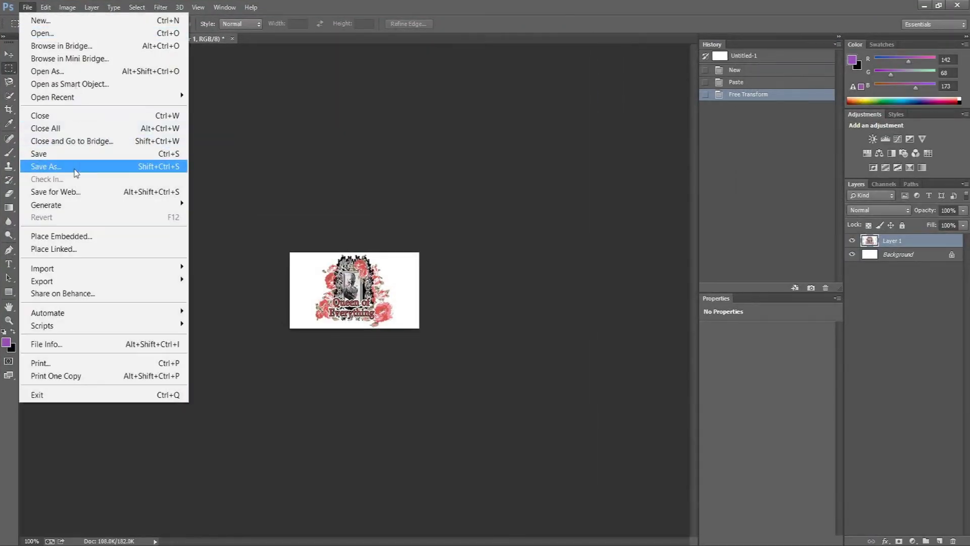
left_click(60, 167)
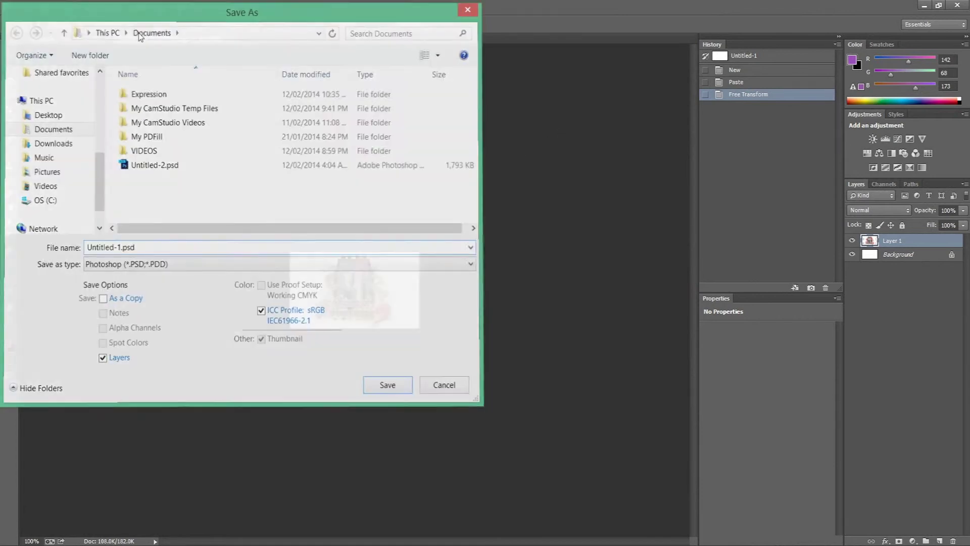
key("Escape")
Export the resized logo with Save for Web as a JPEG at quality 90, named logo-edited, on the Desktop
left_click(27, 7)
left_click(60, 192)
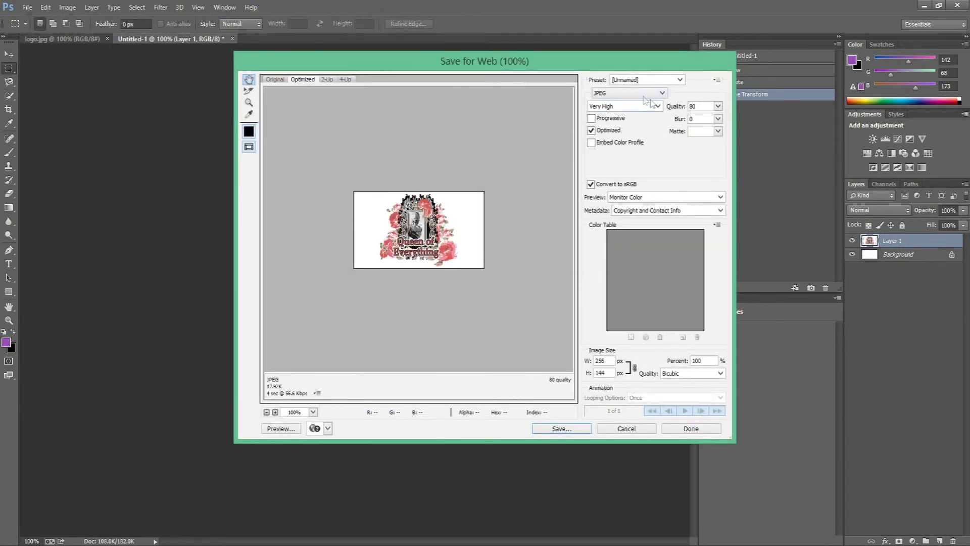
left_click(718, 106)
left_click_drag(710, 121, 716, 127)
left_click(569, 430)
type("logo")
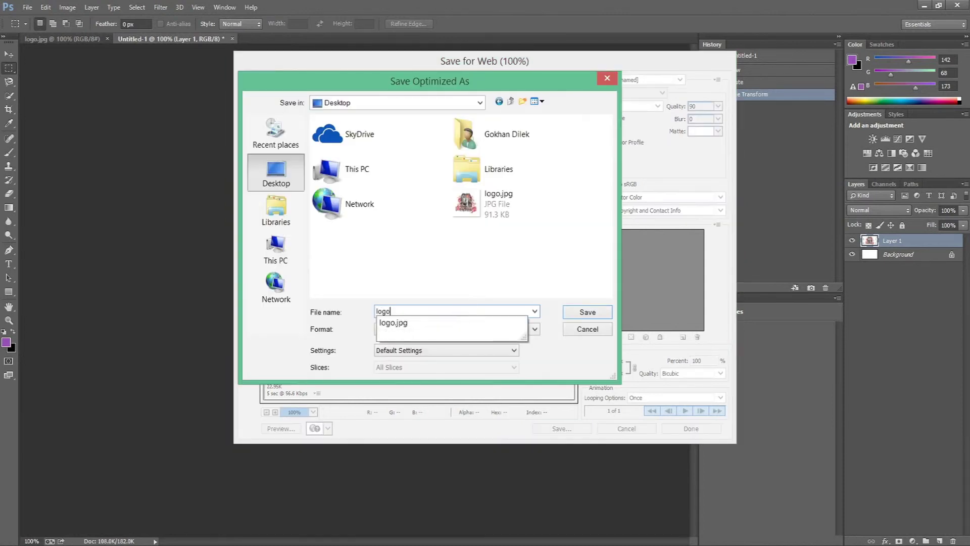
type("-")
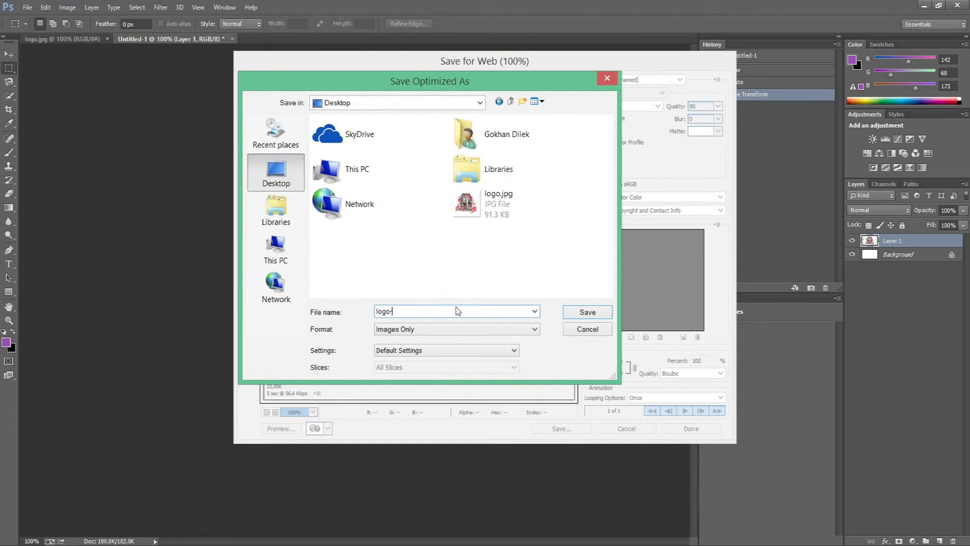
type("edited")
key("Return")
Minimize Photoshop, quit its trial notice, and return to the Bazar theme options in the browser
left_click(924, 7)
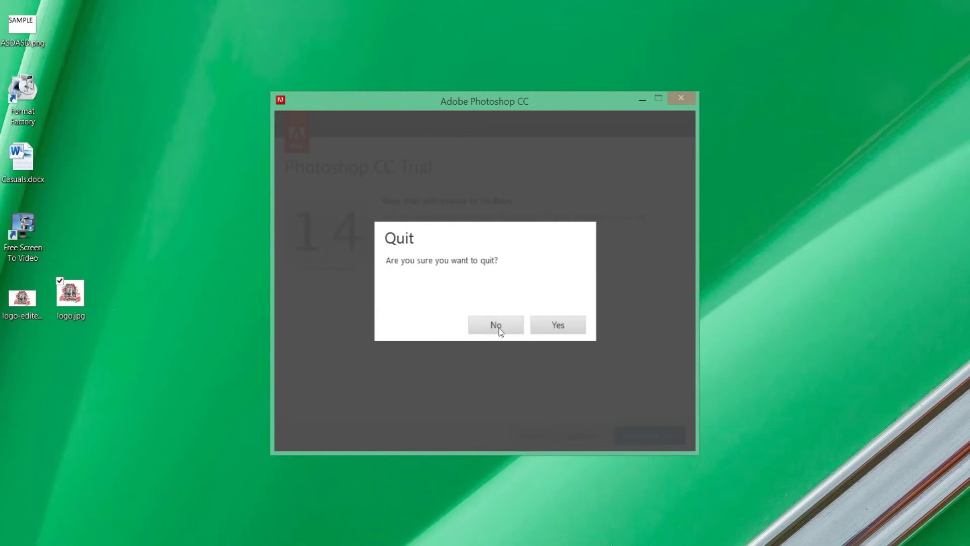
left_click(561, 326)
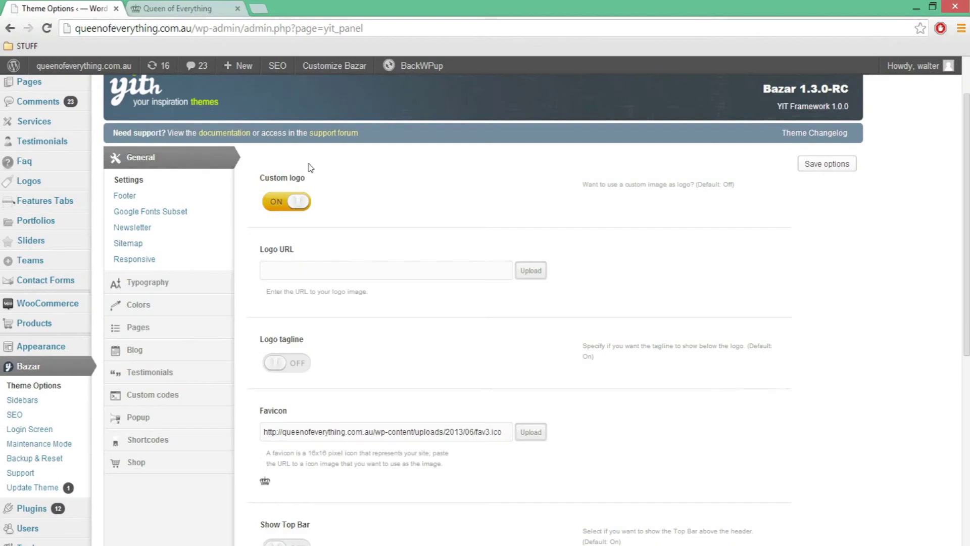
Upload logo-edited.jpg from the desktop for the Logo URL, review its details, and close the media dialog without inserting it
left_click(511, 260)
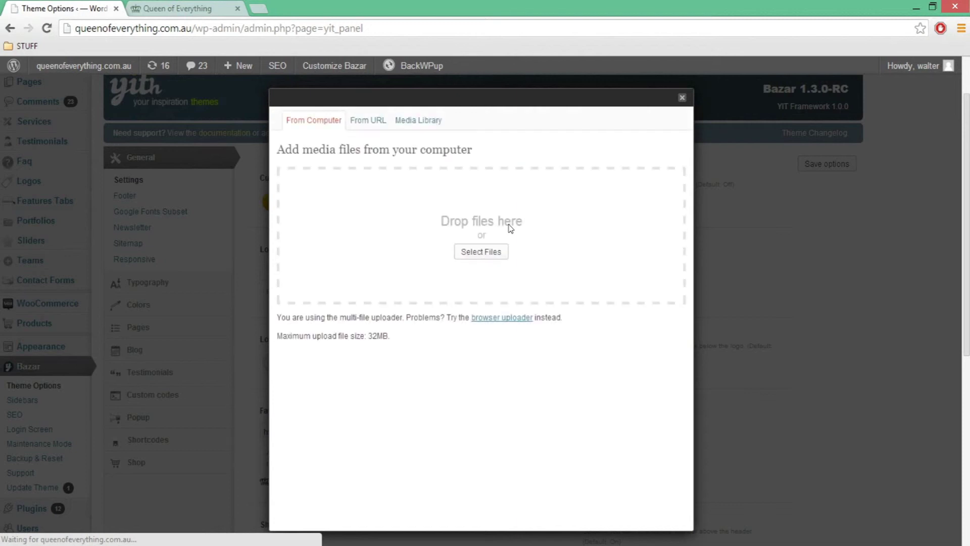
double_click(667, 5)
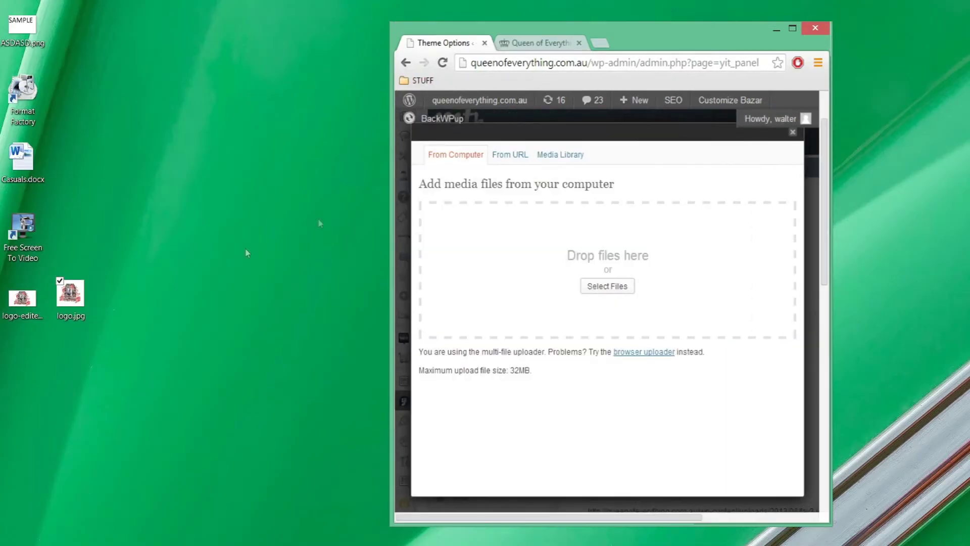
left_click_drag(22, 298, 537, 259)
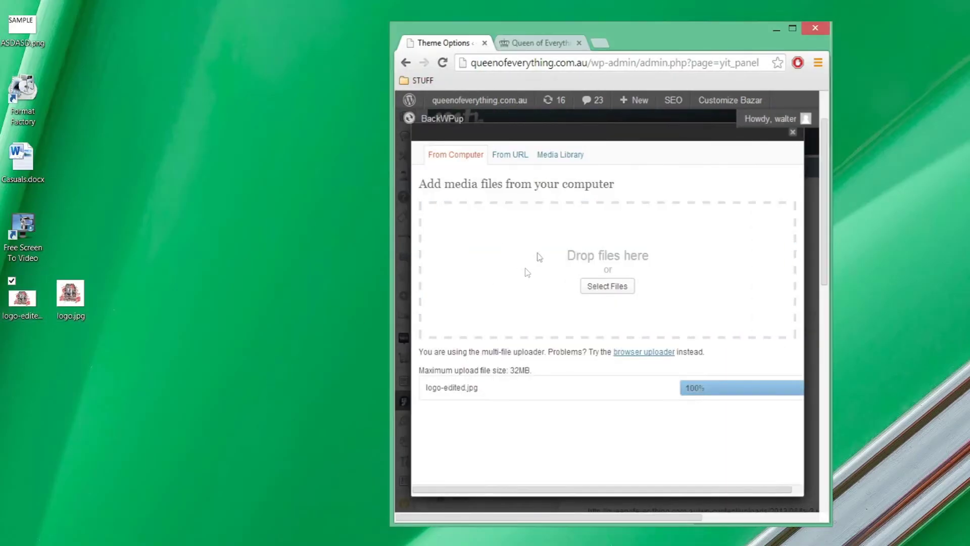
double_click(680, 45)
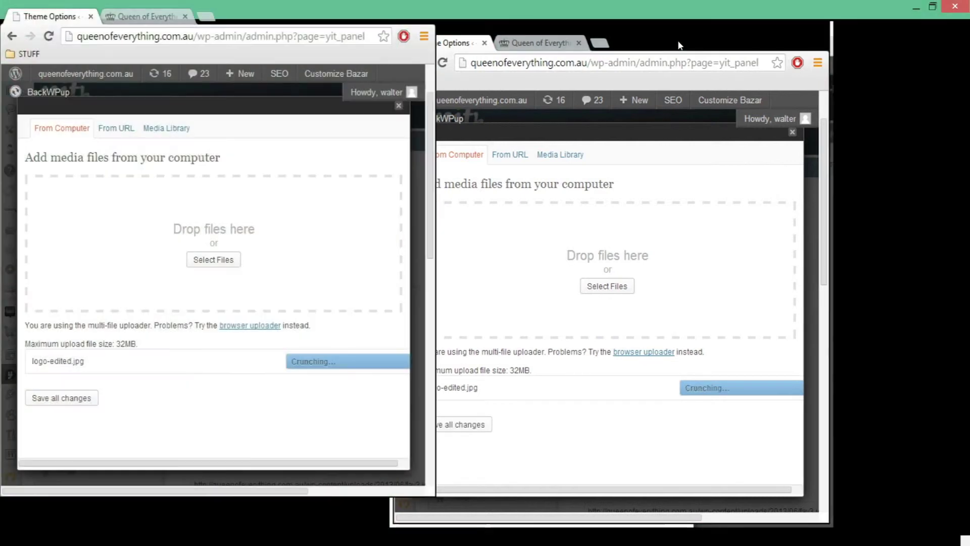
scroll(443, 400, "down", 5)
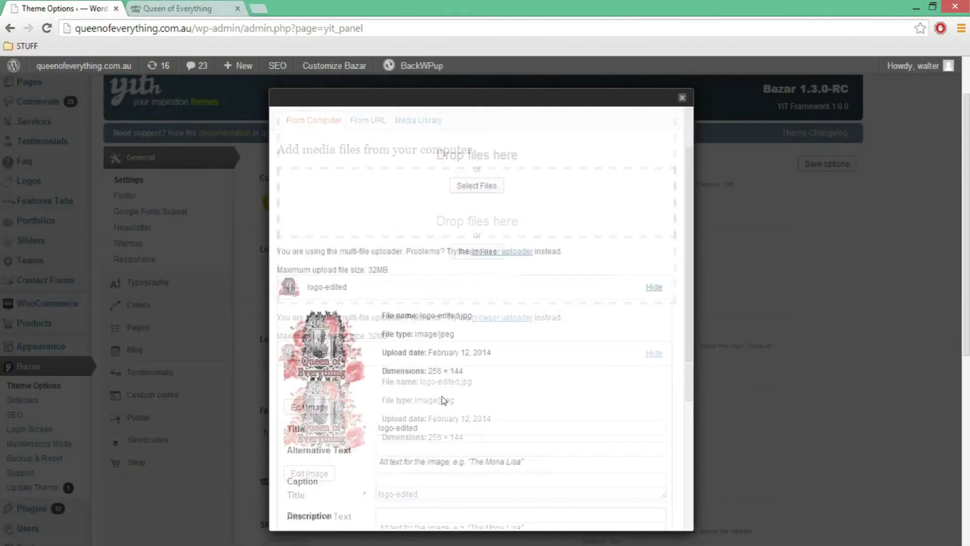
scroll(330, 384, "down", 1)
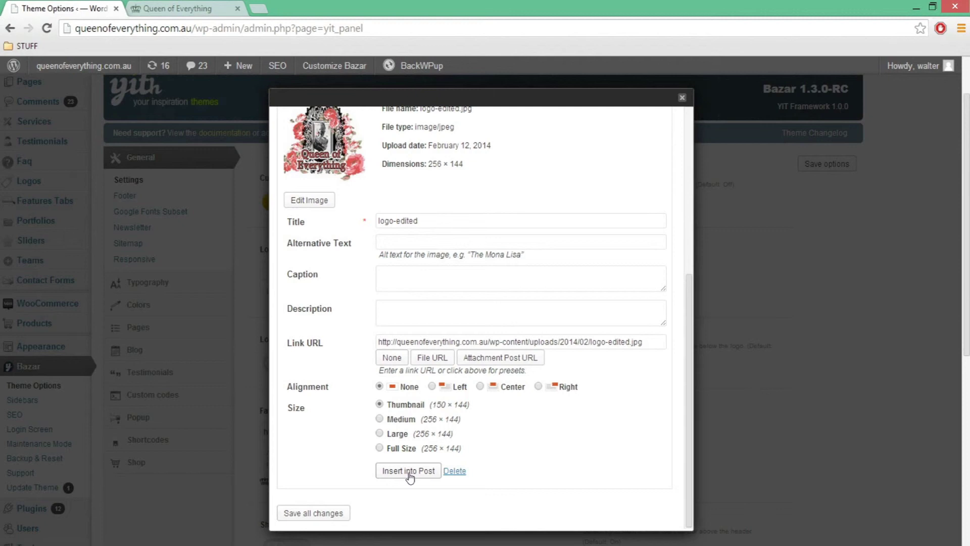
left_click(681, 97)
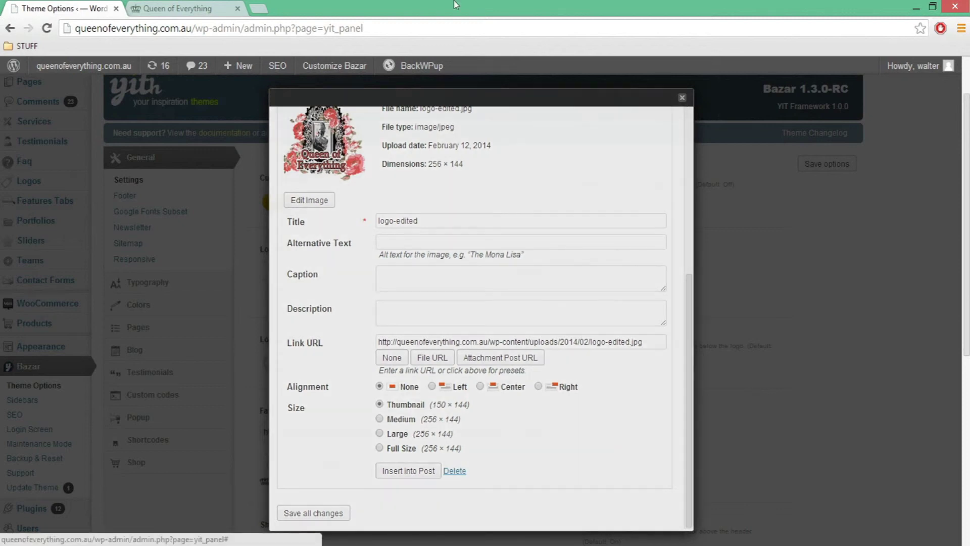
double_click(450, 2)
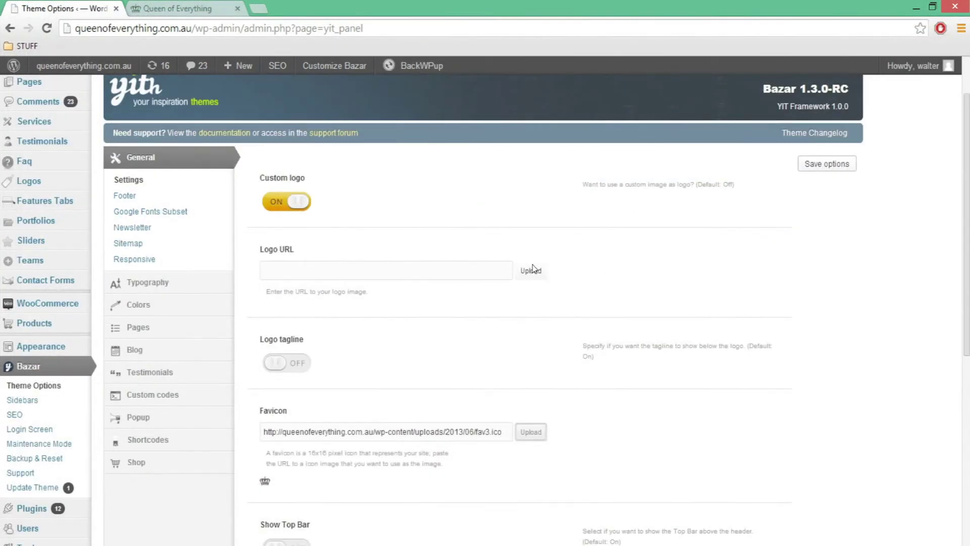
Upload the original logo.jpg from the desktop through the Logo URL media uploader
left_click(530, 269)
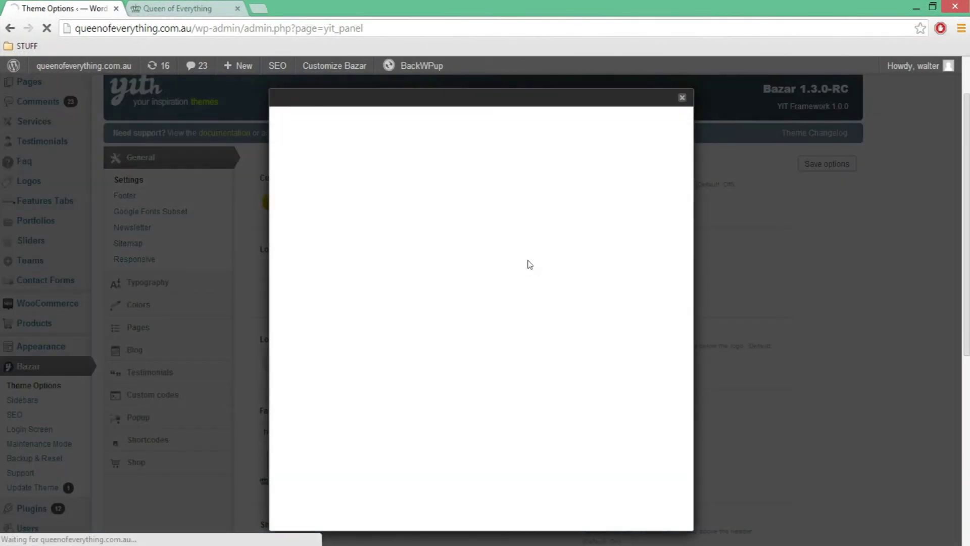
double_click(393, 3)
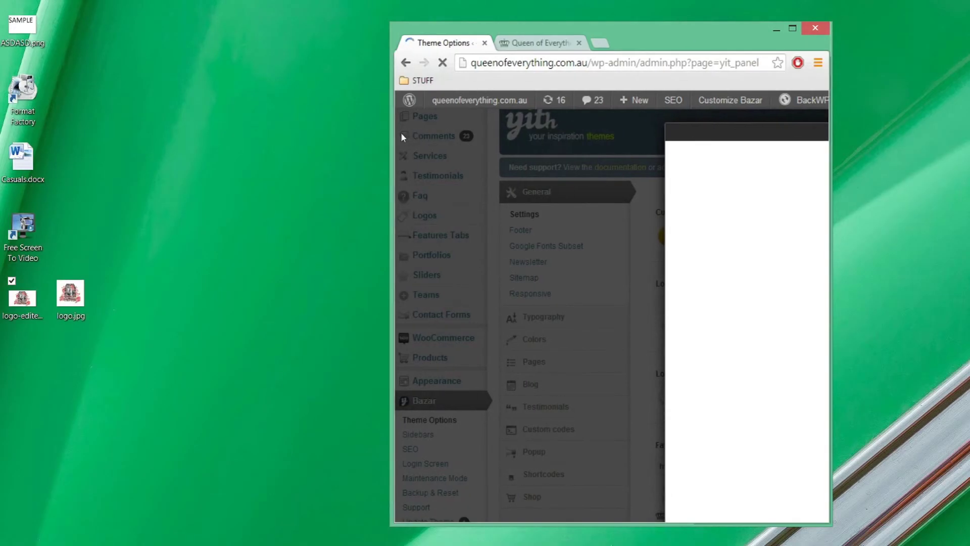
left_click_drag(393, 132, 297, 202)
left_click_drag(78, 302, 532, 269)
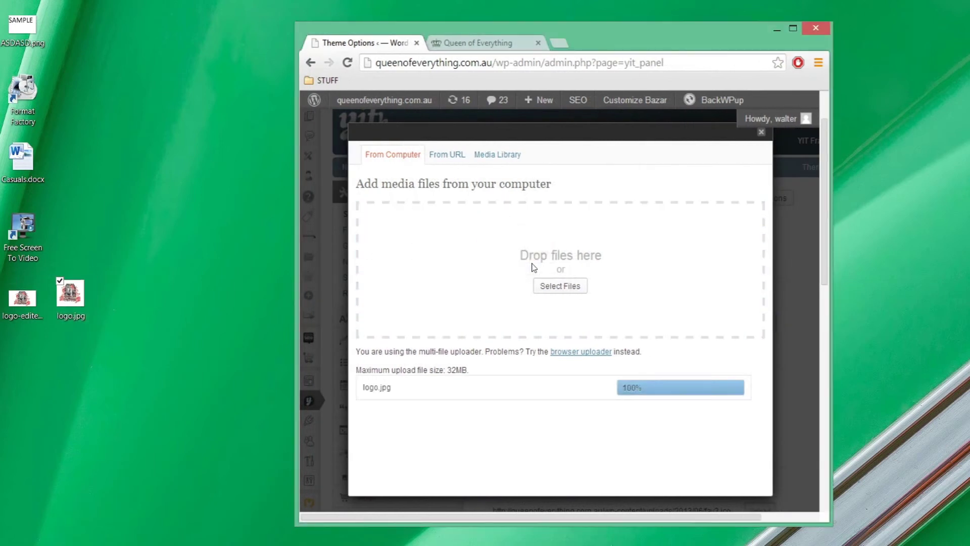
double_click(634, 36)
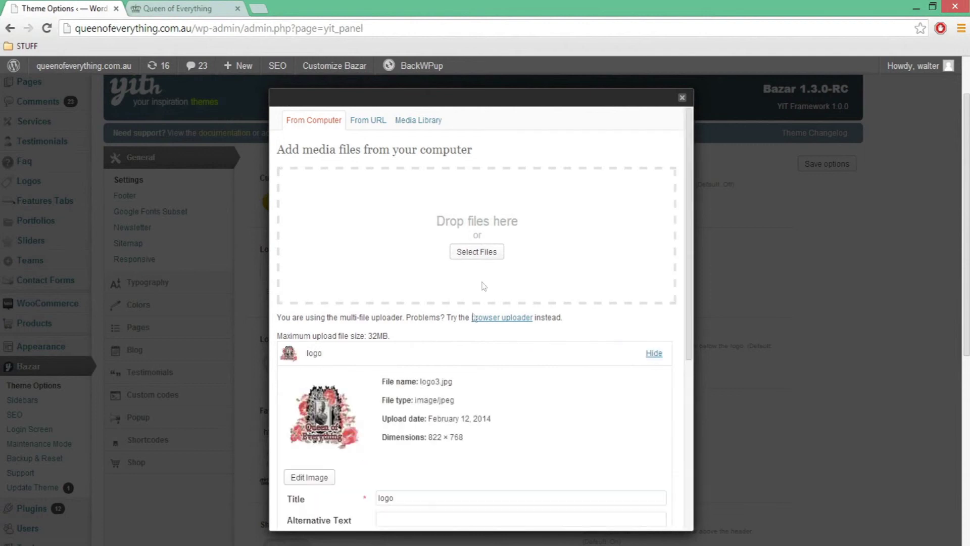
Review the details of the uploaded original logo and insert it as the Logo URL
scroll(461, 313, "down", 5)
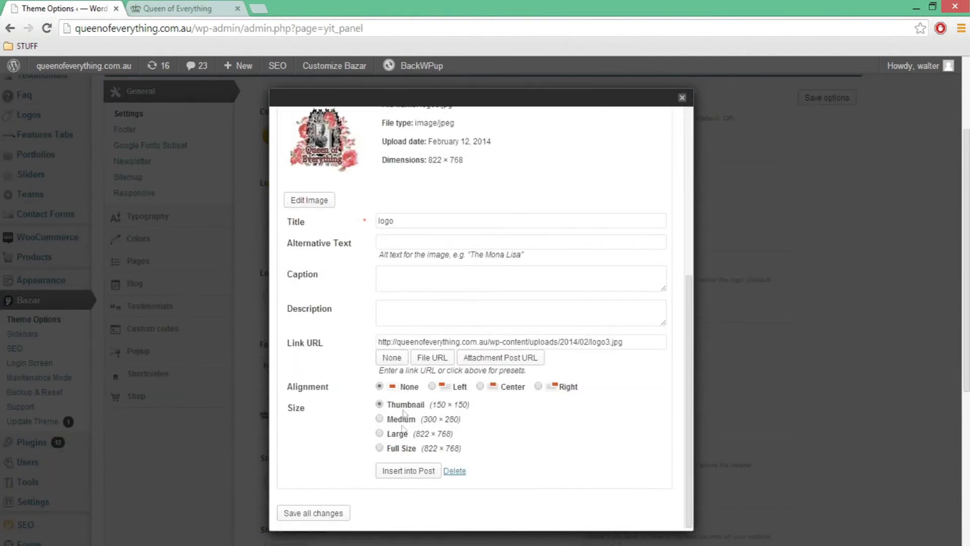
scroll(359, 318, "up", 4)
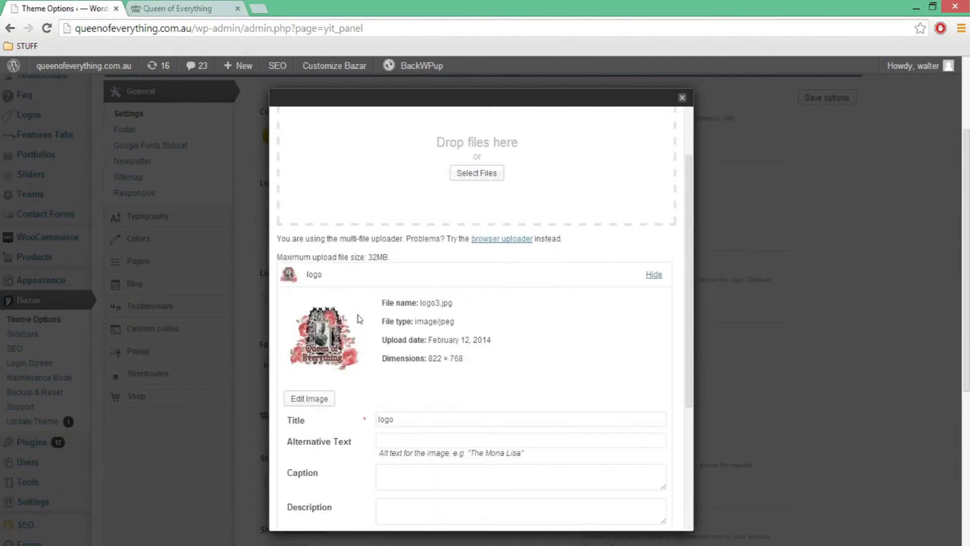
scroll(359, 317, "up", 2)
scroll(359, 317, "down", 8)
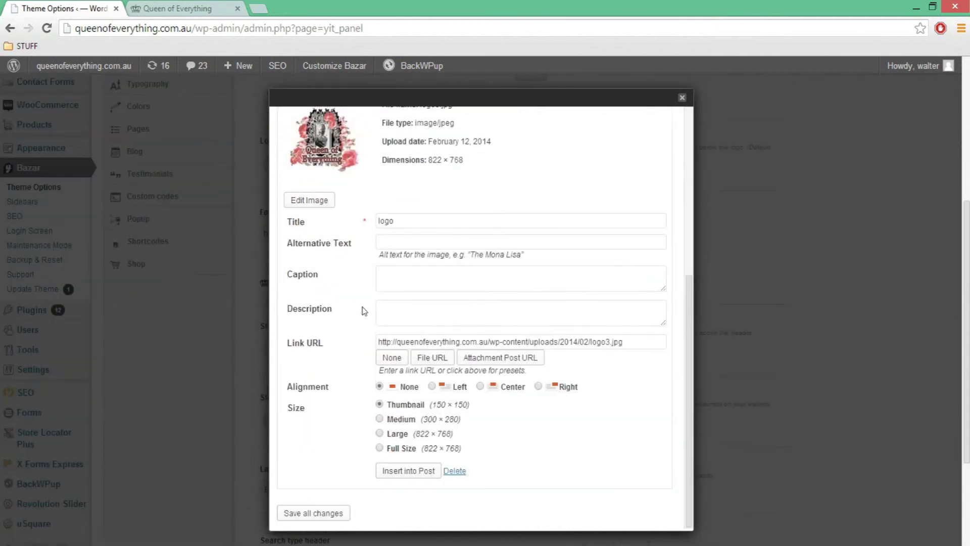
left_click(409, 472)
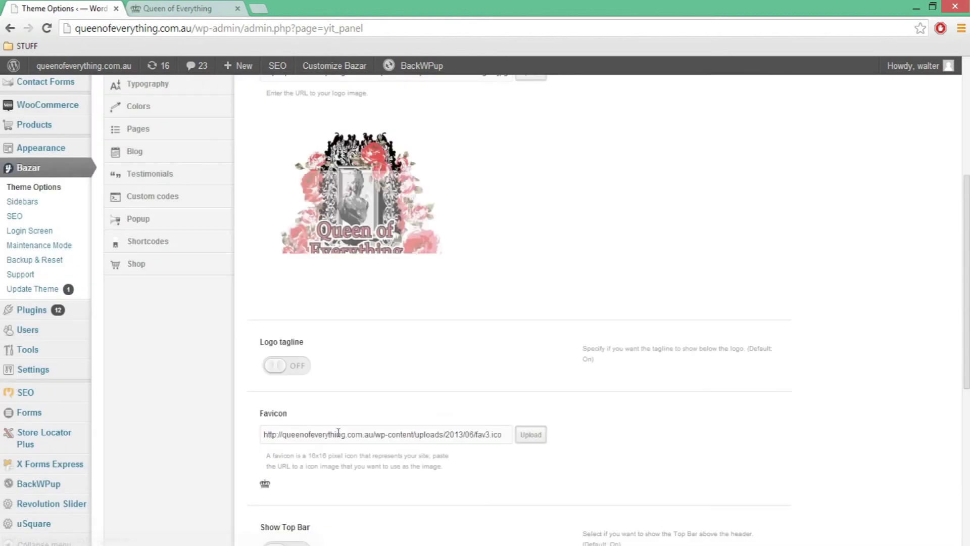
Save the theme options and reload the Queen of Everything homepage to check the header logo
scroll(427, 305, "up", 3)
scroll(427, 305, "up", 3)
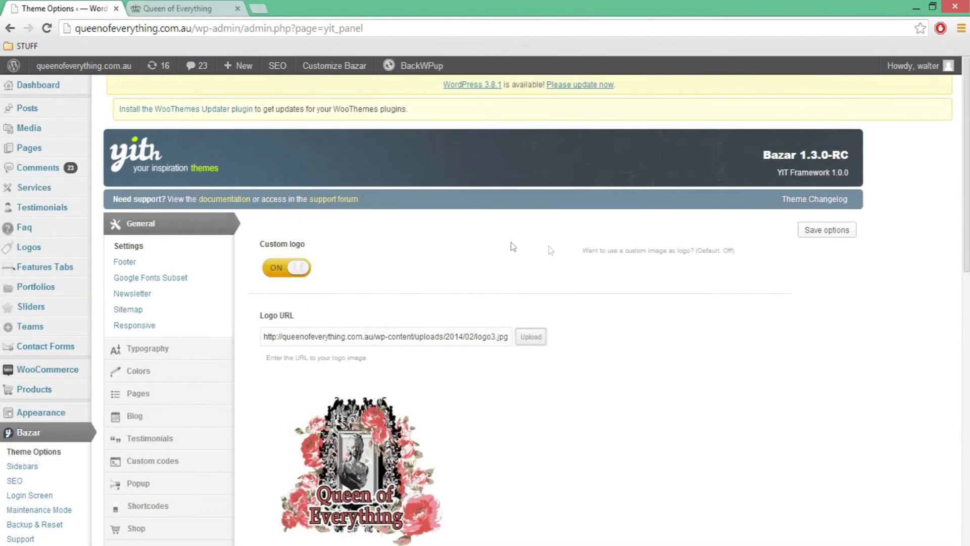
left_click(822, 238)
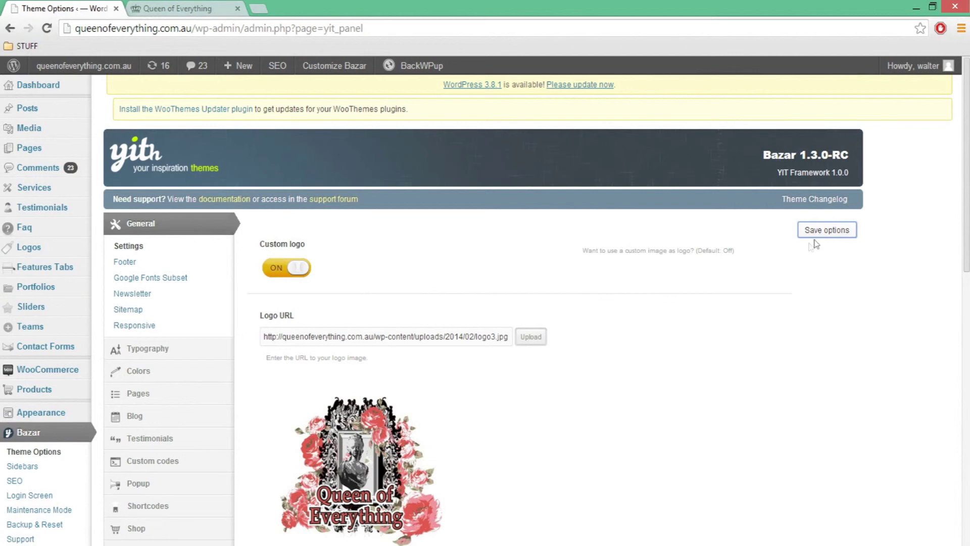
left_click(170, 8)
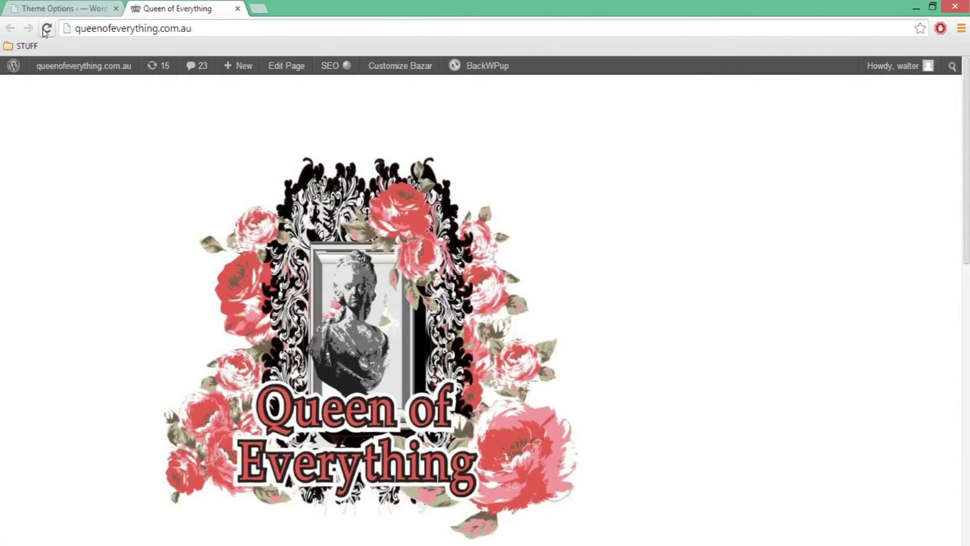
left_click(47, 28)
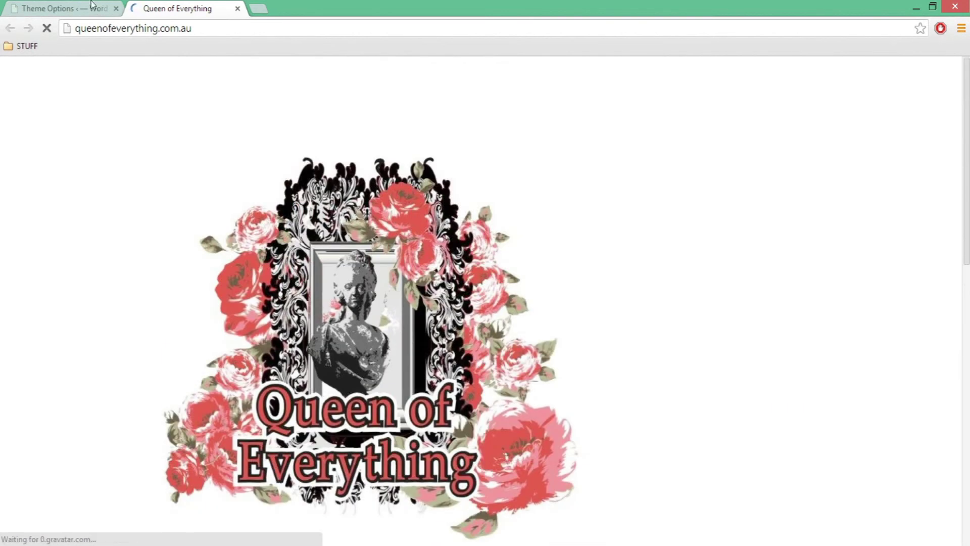
Return to the theme options and clear the logo3.jpg address from the Logo URL
left_click(69, 6)
scroll(475, 313, "down", 1)
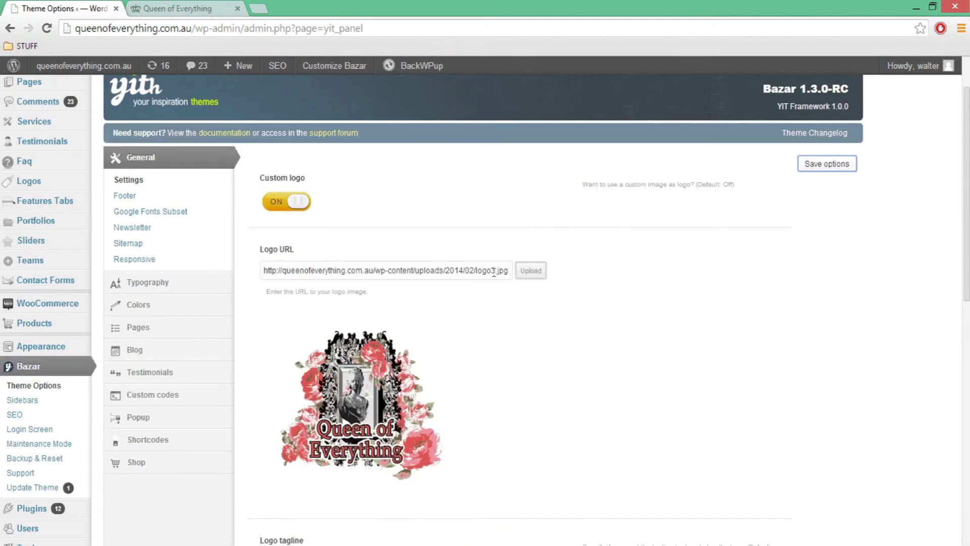
left_click_drag(513, 271, 219, 278)
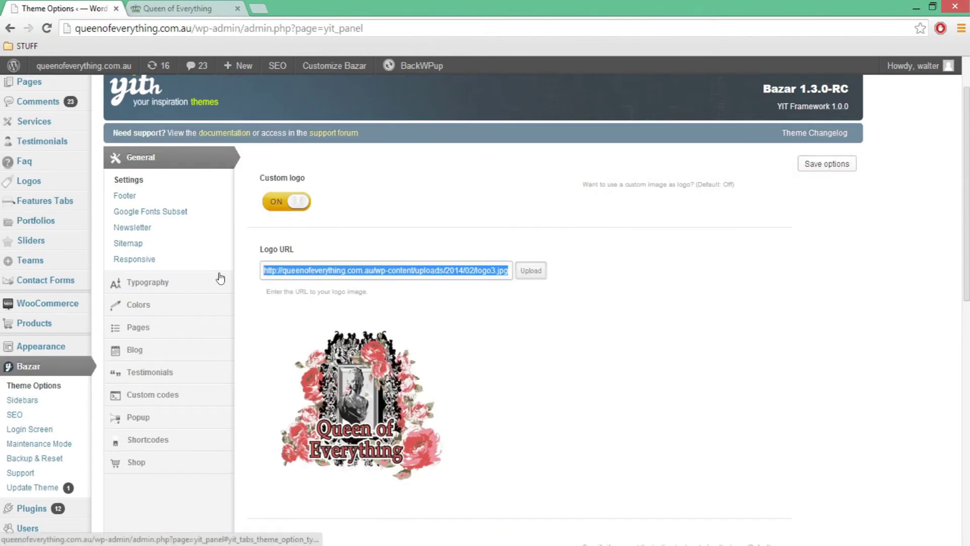
key("BackSpace")
scroll(411, 326, "down", 1)
Upload the resized logo-edited.jpg from the desktop through the Logo URL media uploader
left_click(532, 271)
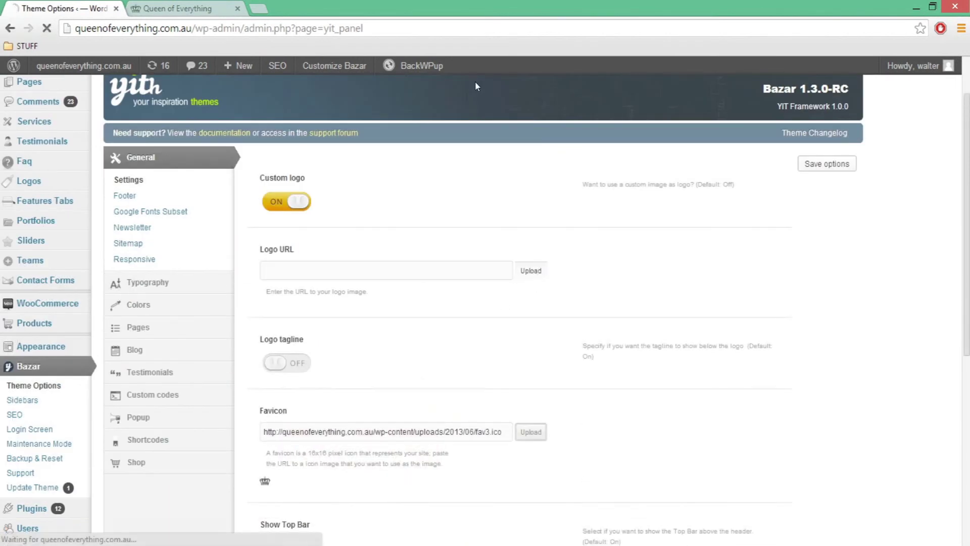
double_click(451, 11)
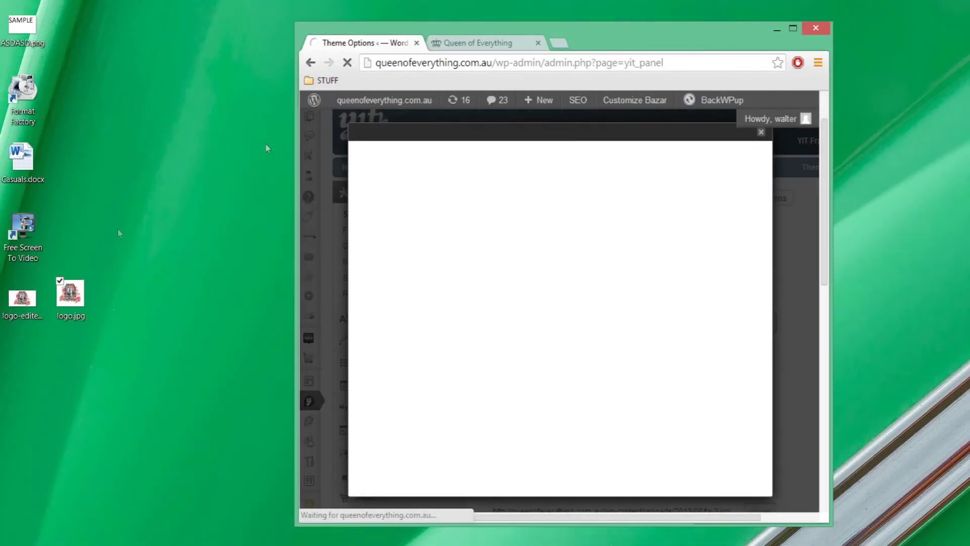
left_click_drag(22, 298, 581, 249)
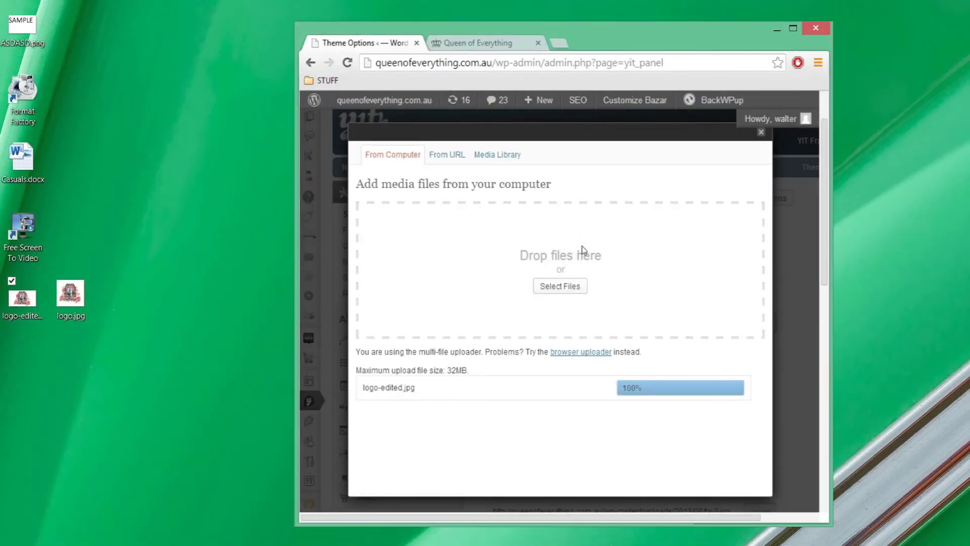
double_click(616, 41)
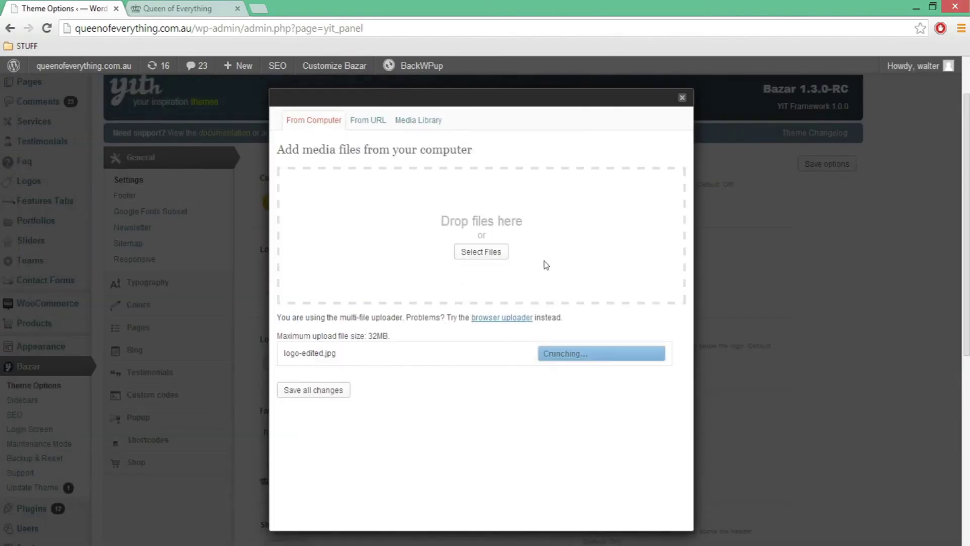
Insert the uploaded logo-edited image at full size (256 × 144) as the theme's Logo URL
scroll(525, 329, "down", 4)
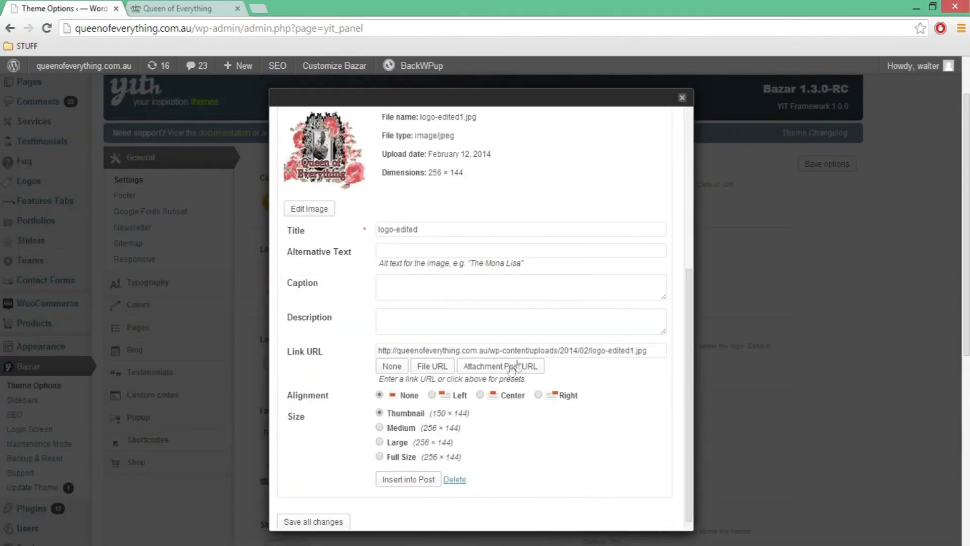
scroll(349, 399, "down", 1)
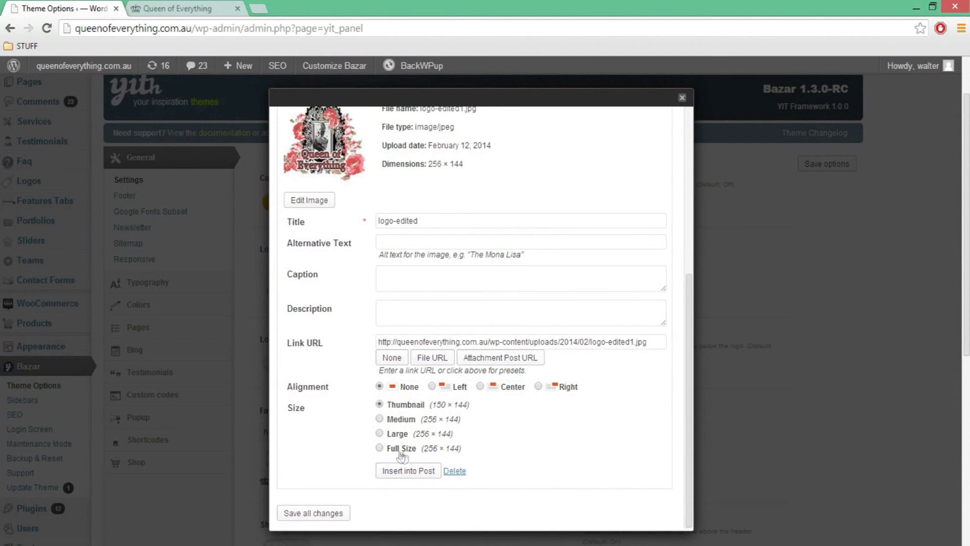
left_click(379, 448)
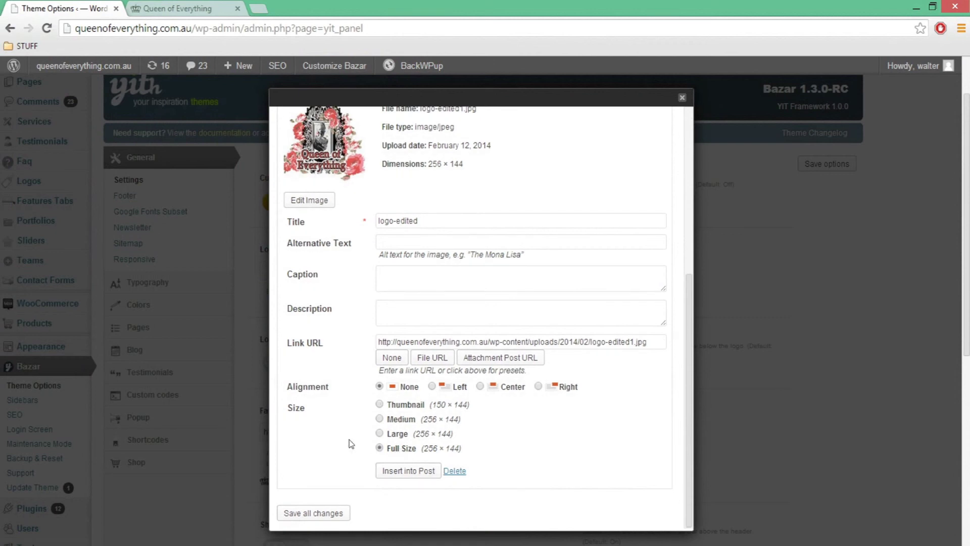
left_click(426, 471)
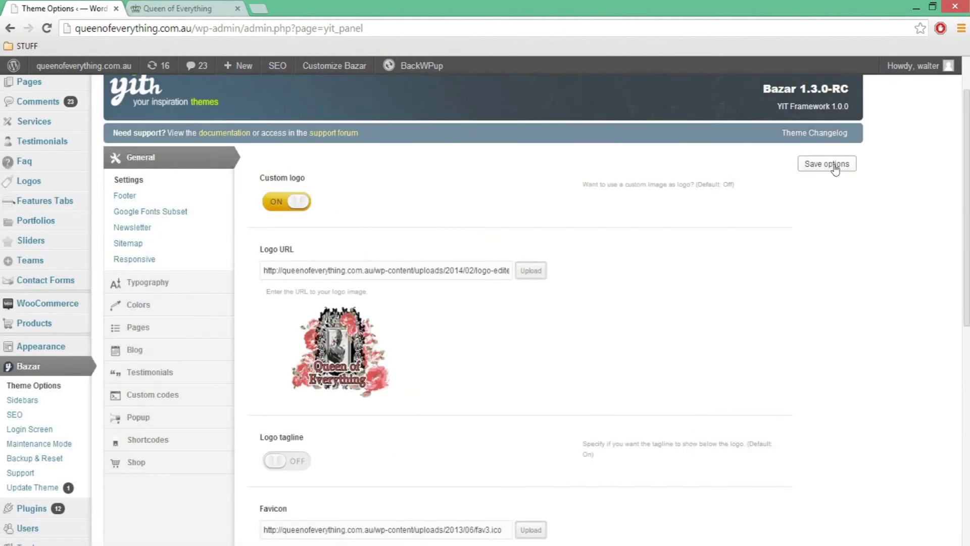
Save the theme options with the resized logo and reload the Queen of Everything homepage to check its header
left_click(834, 168)
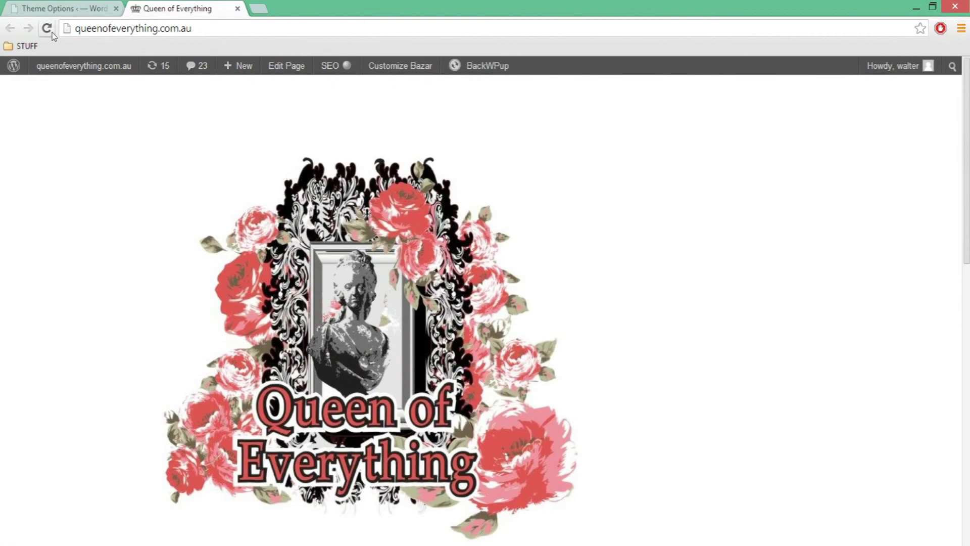
left_click(52, 32)
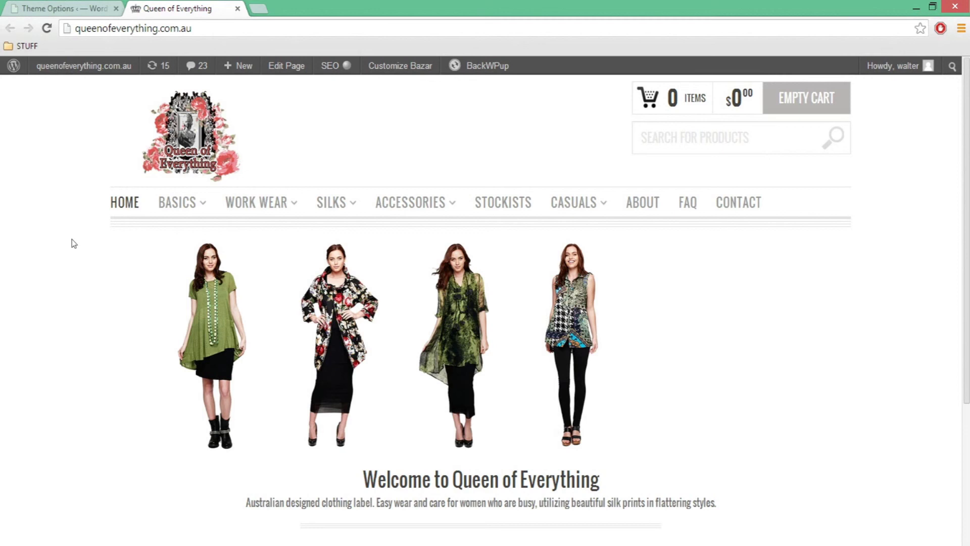
Review the custom logo settings in the Bazar theme options and compare them with the logo in the homepage header
left_click(66, 8)
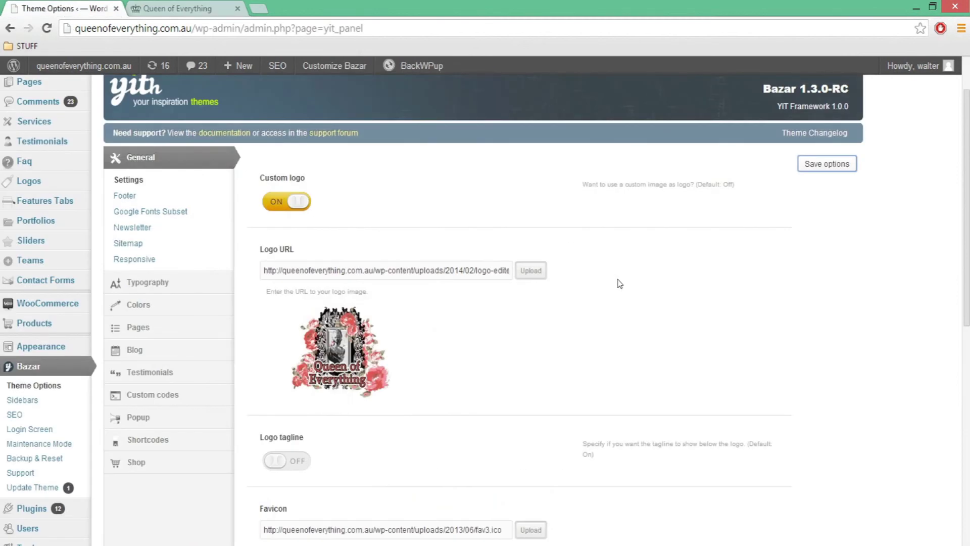
scroll(620, 283, "up", 3)
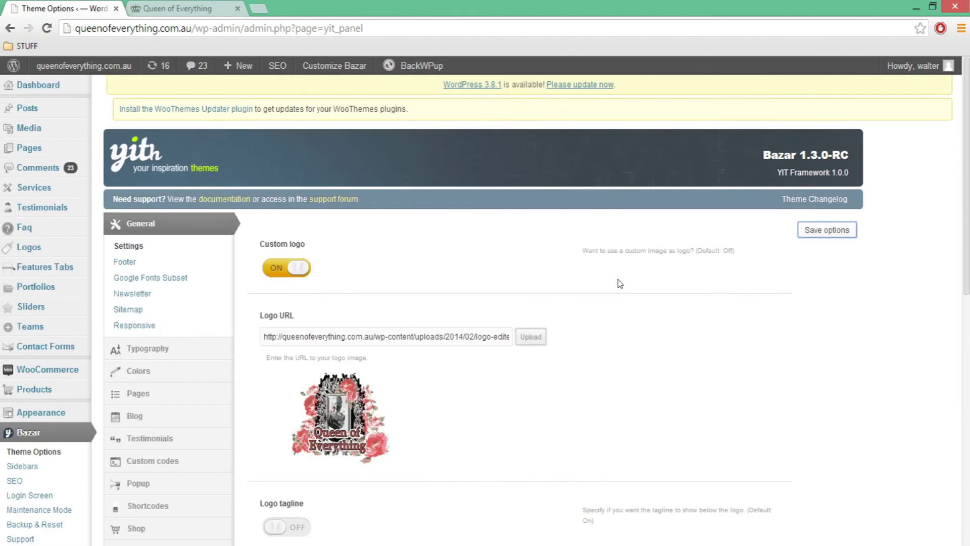
scroll(590, 369, "down", 3)
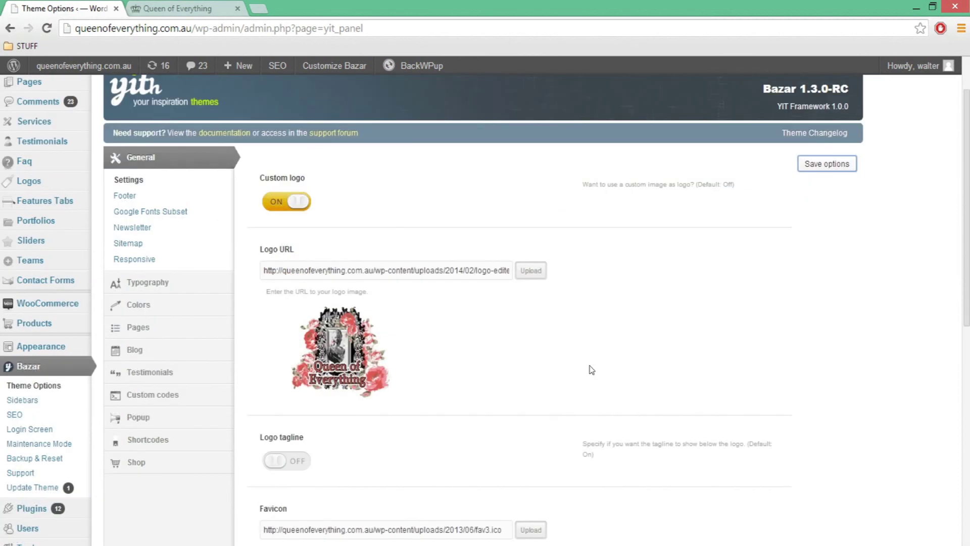
left_click(175, 6)
left_click(96, 8)
left_click(179, 5)
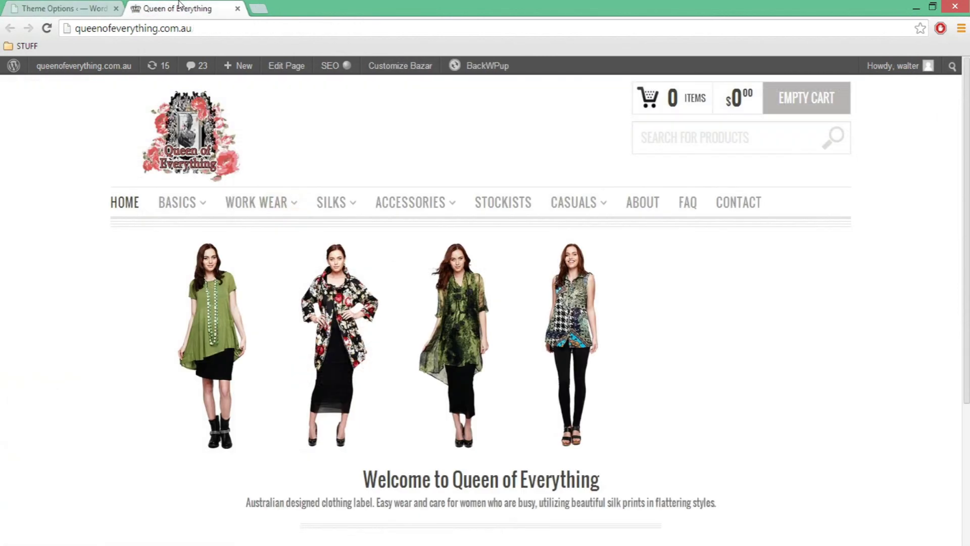
left_click(66, 9)
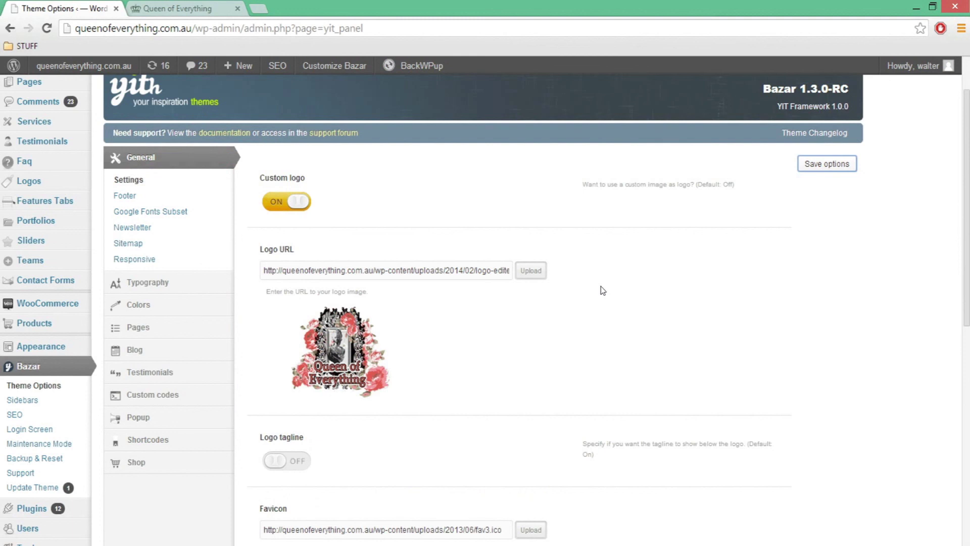
left_click_drag(966, 168, 627, 180)
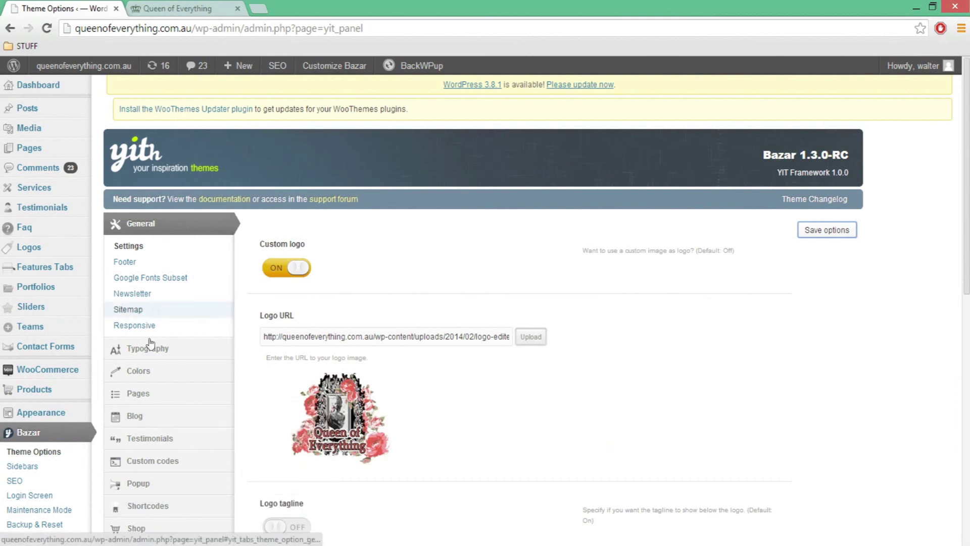
scroll(154, 310, "down", 4)
scroll(217, 347, "up", 4)
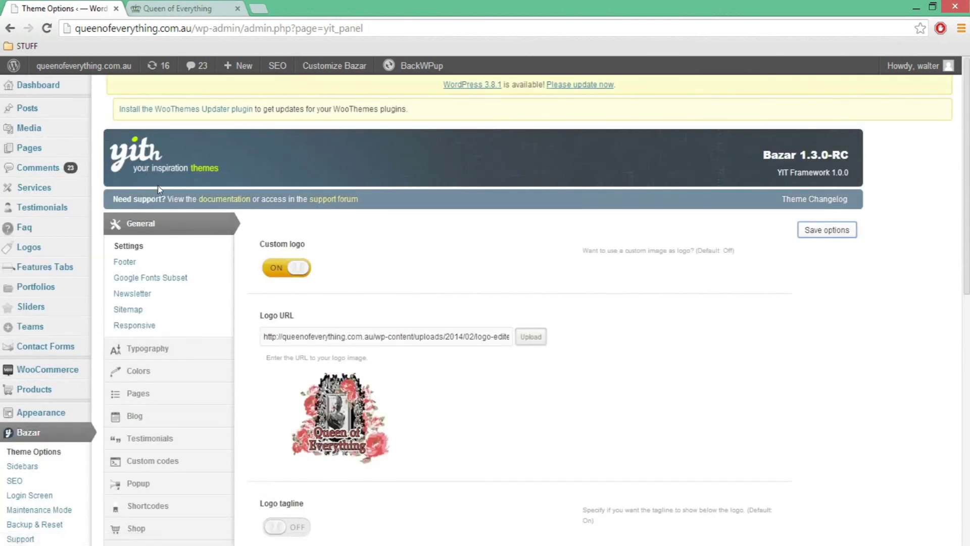